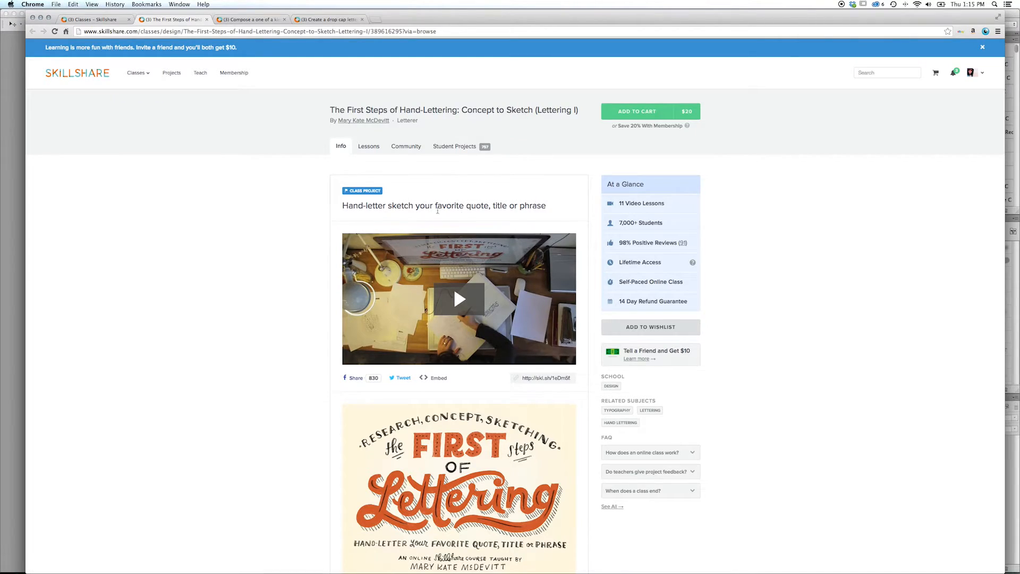
- Look through the hand-lettering Concept to Sketch class page and switch to the Skillshare classes listing
scroll(786, 260, "down", 6)
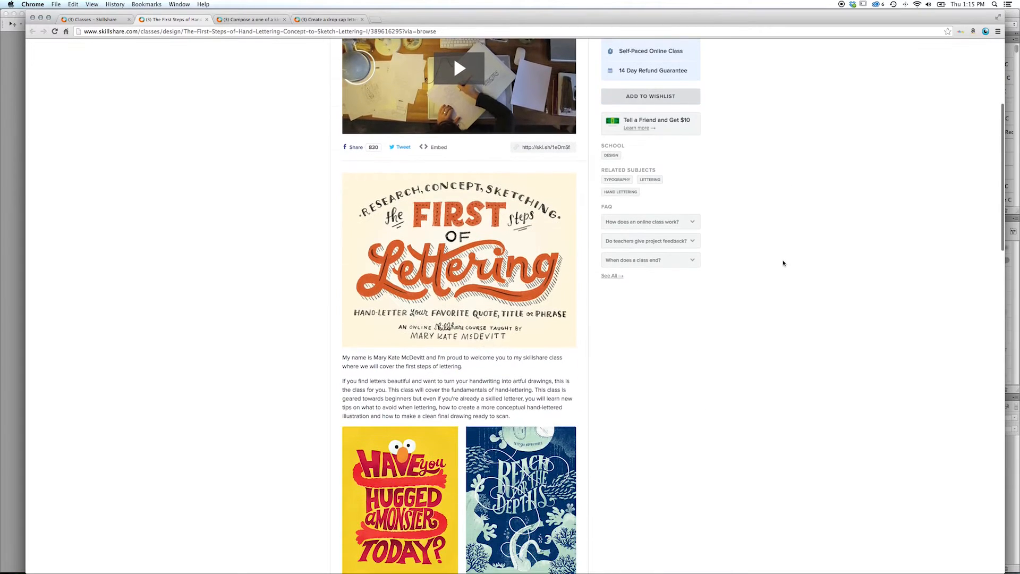
scroll(783, 263, "down", 5)
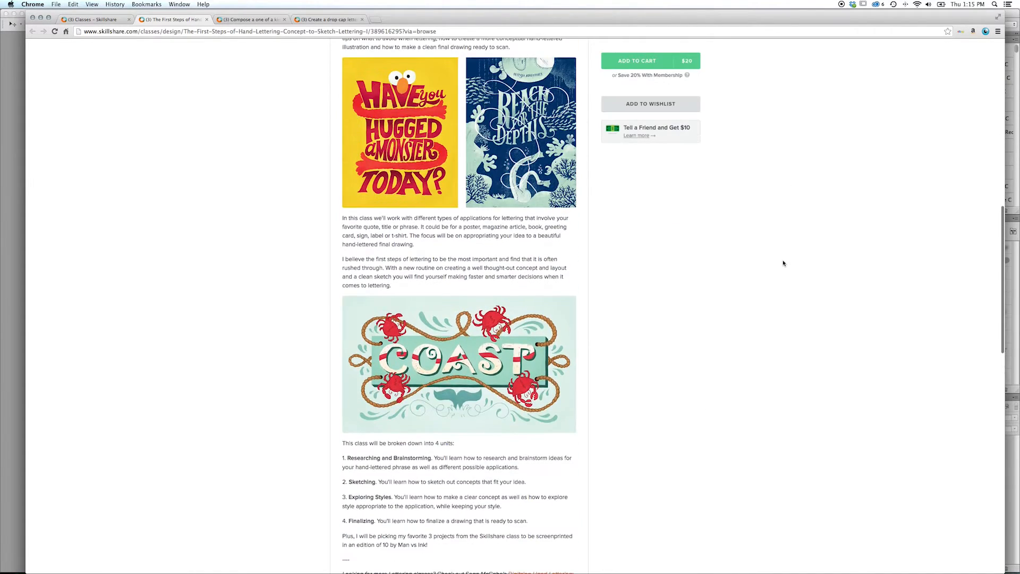
scroll(784, 263, "up", 1)
scroll(784, 263, "up", 6)
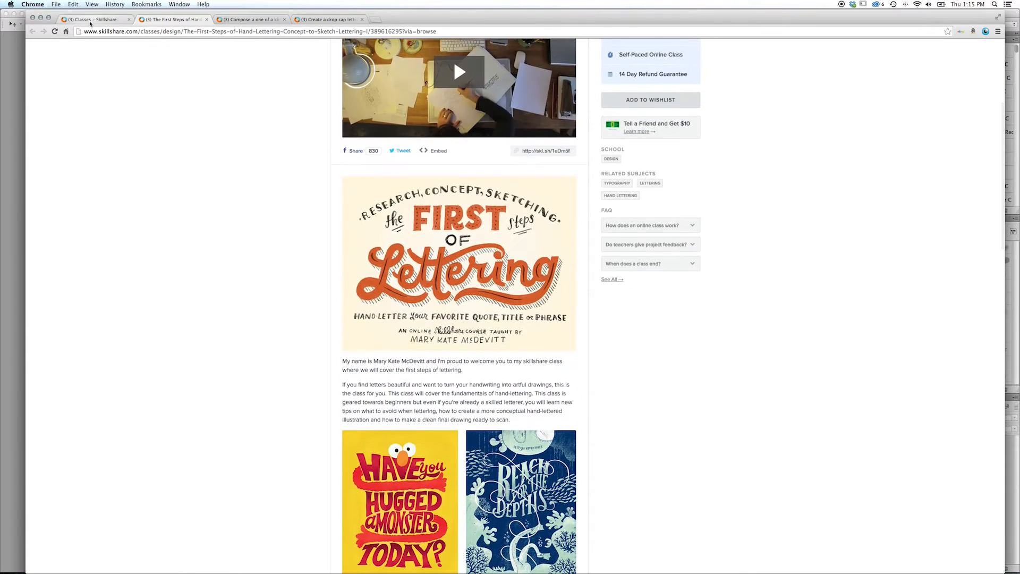
left_click(93, 19)
scroll(282, 102, "up", 15)
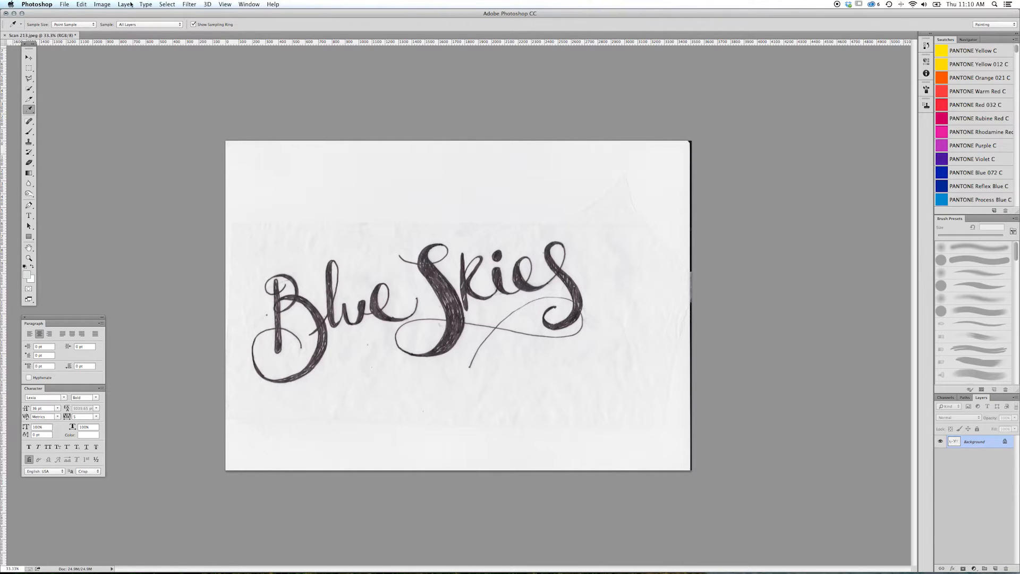
- Start a Levels adjustment on the scan and sample the paper beside the k's stem as the white point
left_click(100, 4)
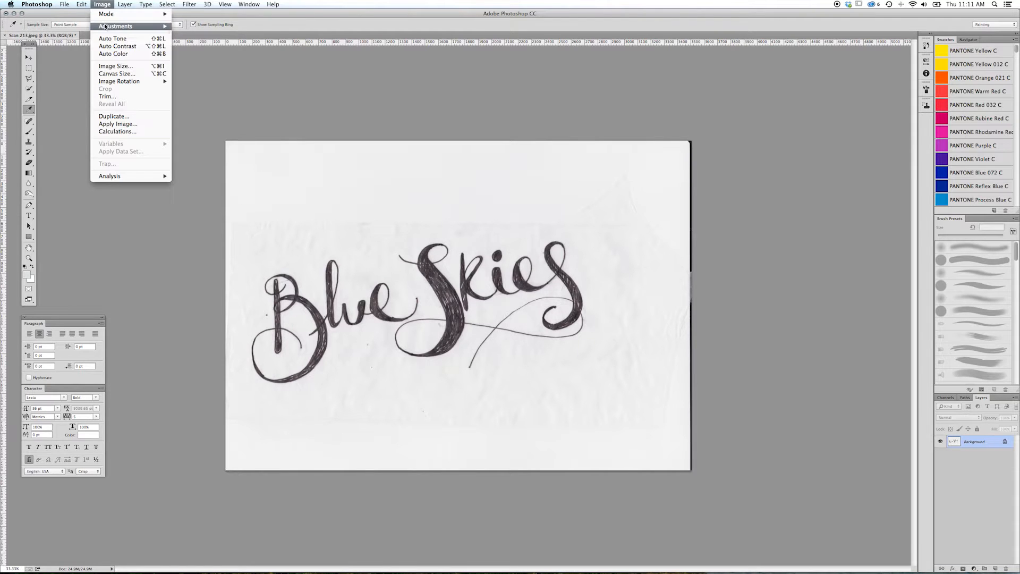
mouse_move(138, 26)
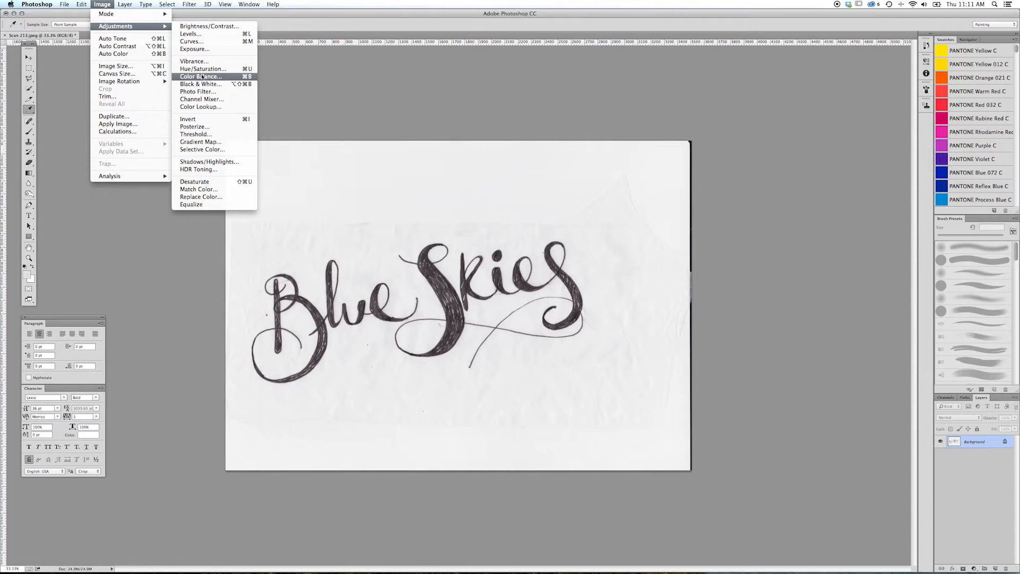
left_click(232, 34)
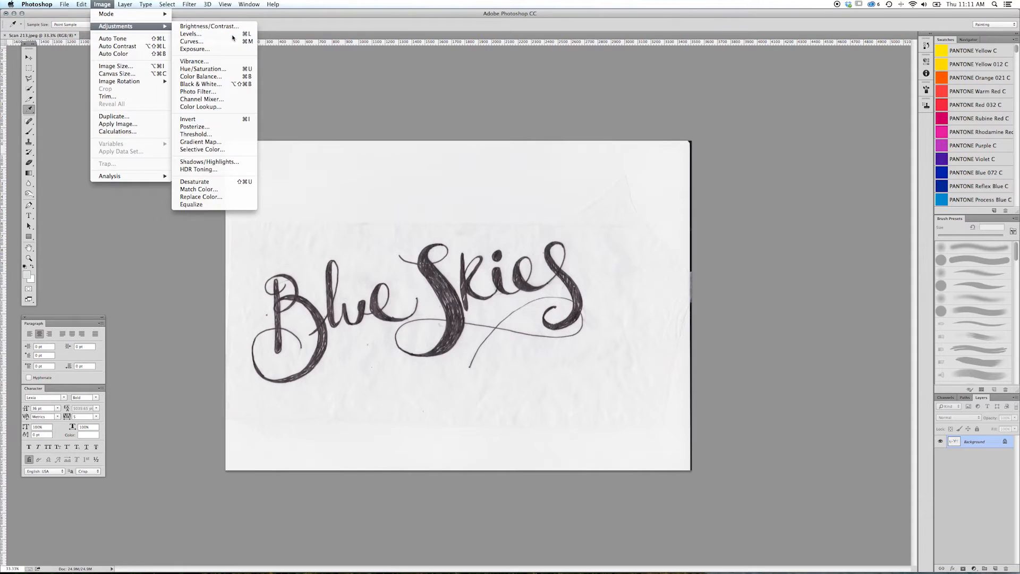
left_click(646, 105)
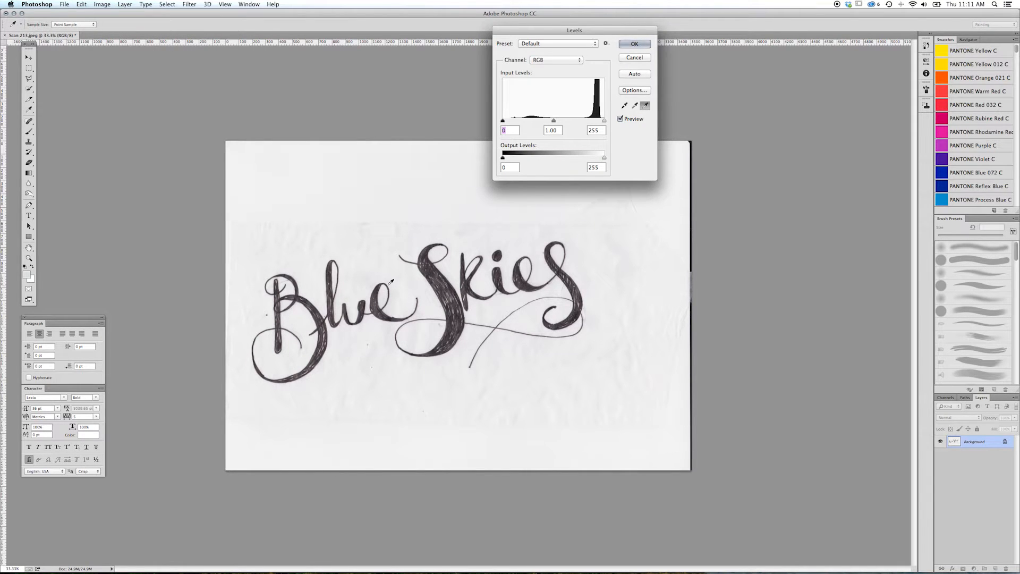
key("super+equal")
key("super+equal")
key("super+equal")
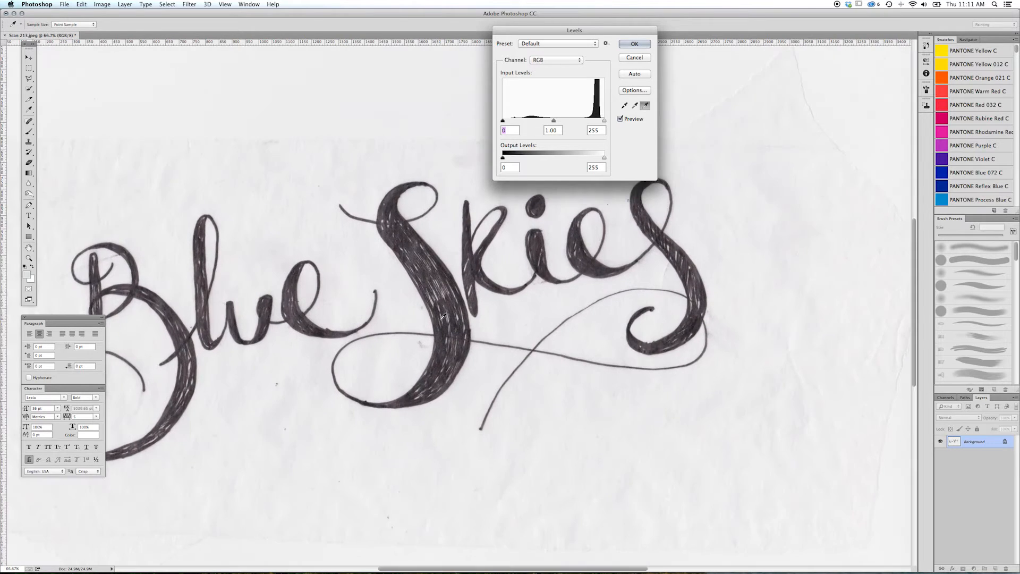
key("super+equal")
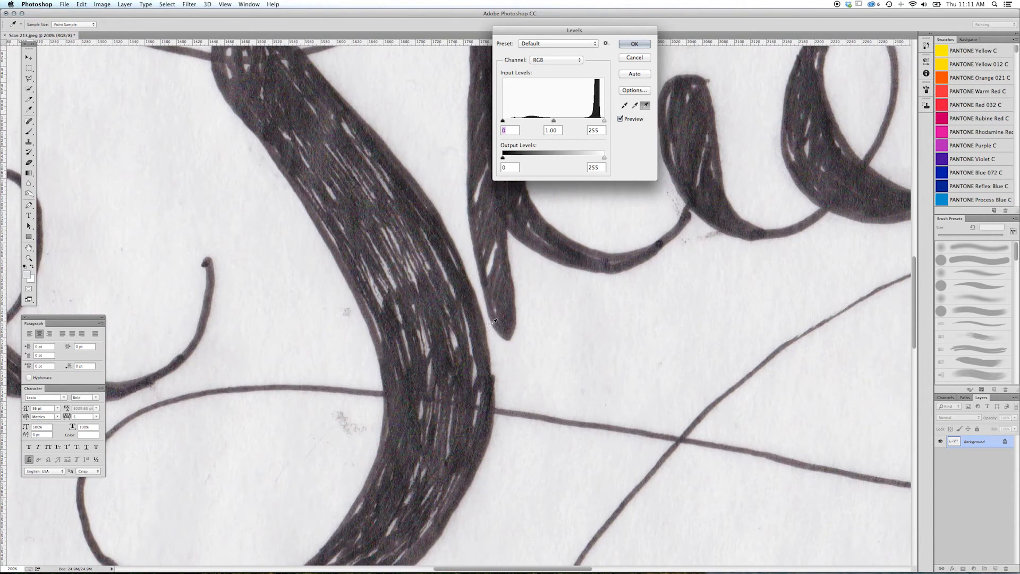
left_click(521, 309)
- Sample the marker ink as the black point and the grey smudge below the i as the white point in Levels
left_click(625, 105)
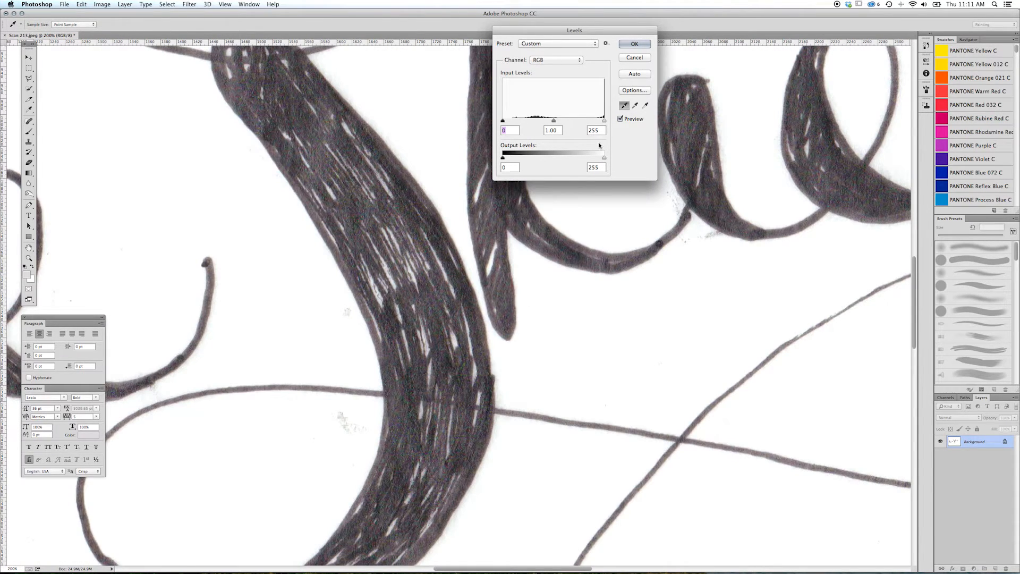
left_click(460, 247)
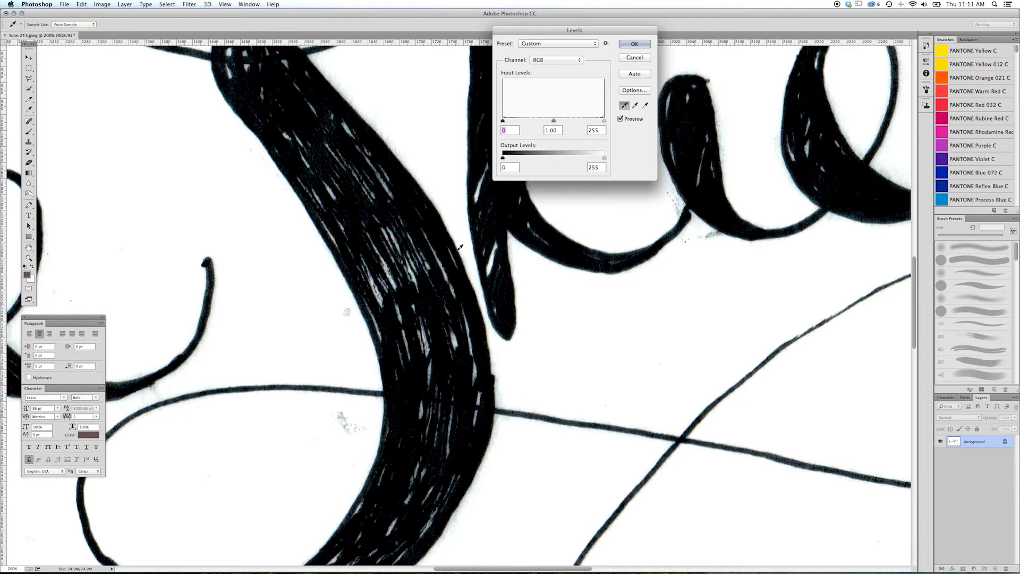
left_click(646, 105)
left_click(720, 233)
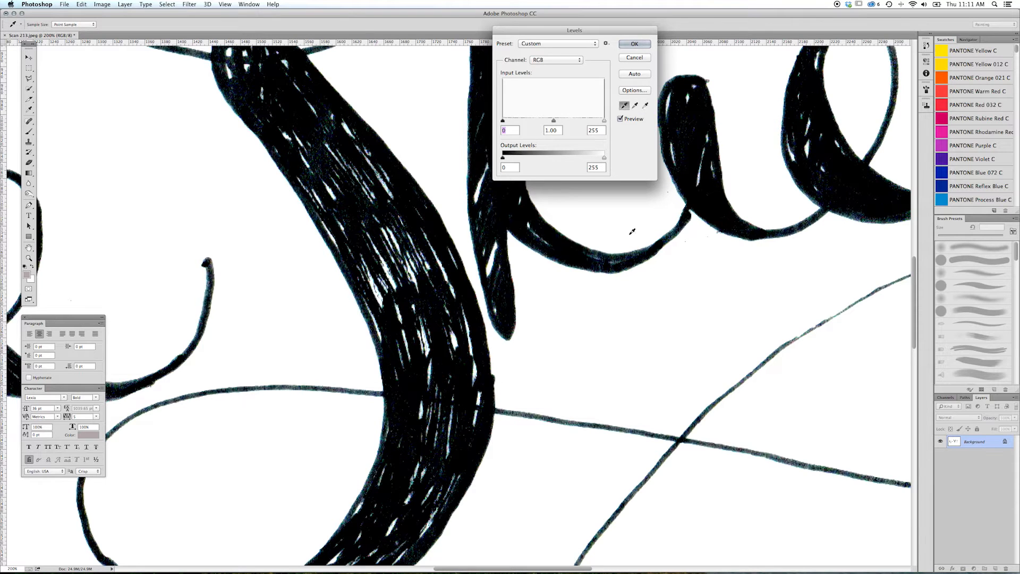
left_click(629, 258)
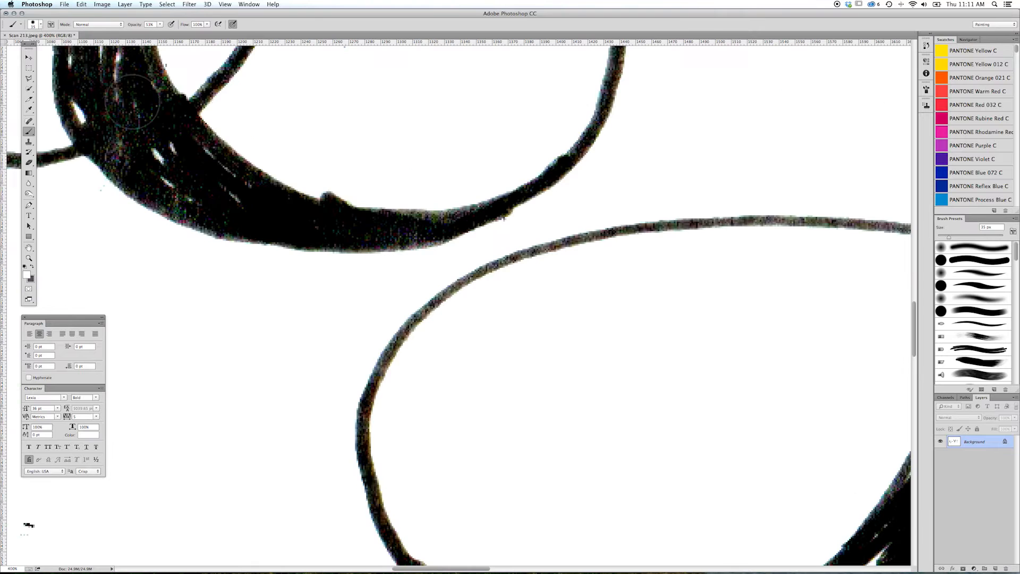
- Adjust the brush hardness and reduce the brush size to 5 px
left_click(35, 24)
left_click_drag(69, 66, 62, 68)
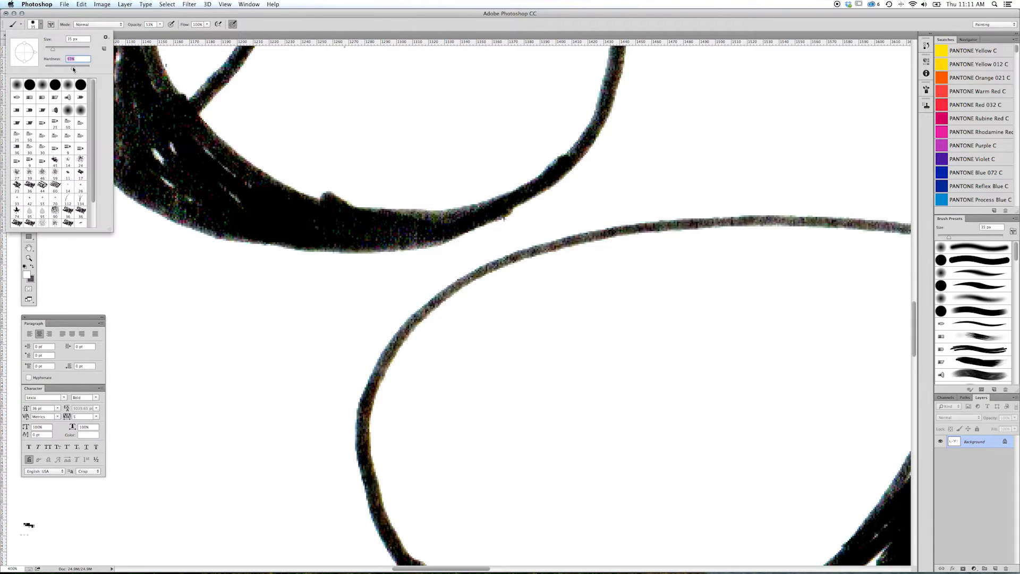
key("Return")
key("bracketleft")
key("bracketleft")
key("bracketleft")
key("bracketleft")
key("bracketleft")
key("bracketleft")
key("bracketleft")
- Paint white over the stray bump on the e's lower curve and raise the brush opacity to 100%
left_click(330, 198)
left_click_drag(160, 25, 183, 35)
scroll(321, 198, "up", 3)
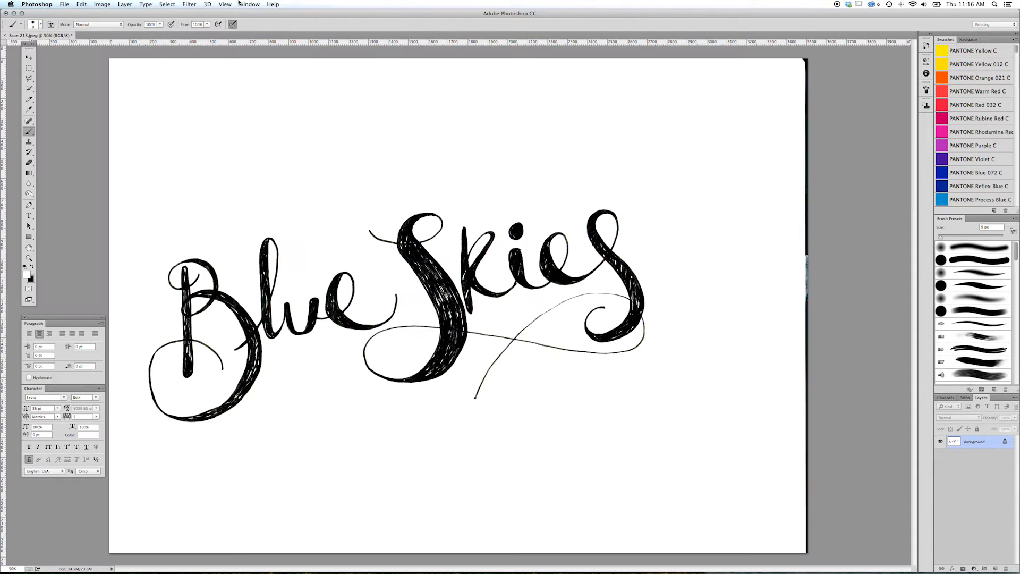
- Liquify the lettering with a brush size of 80 to slim the right stem of the u in Blue, and apply it
left_click(194, 5)
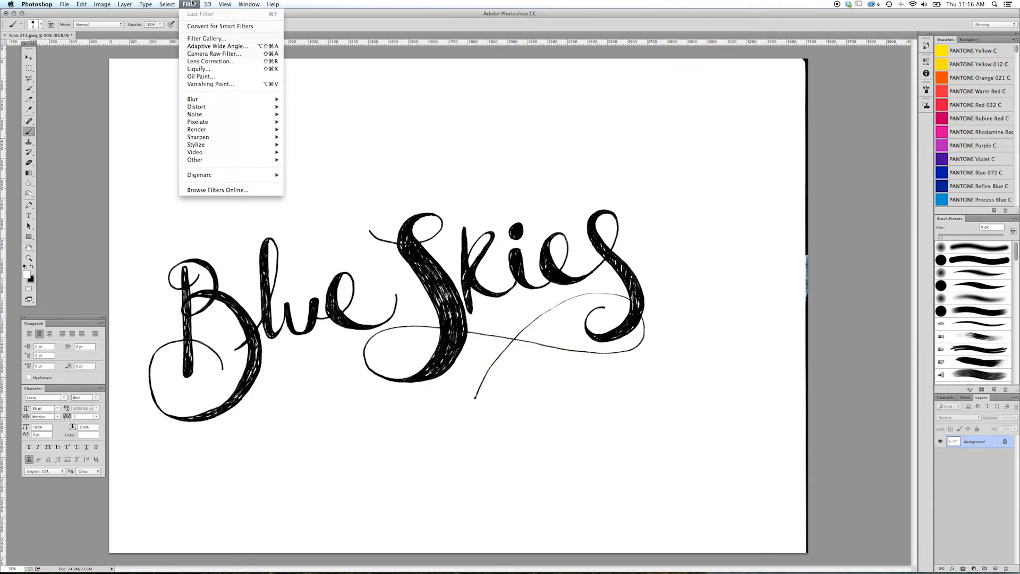
left_click(202, 68)
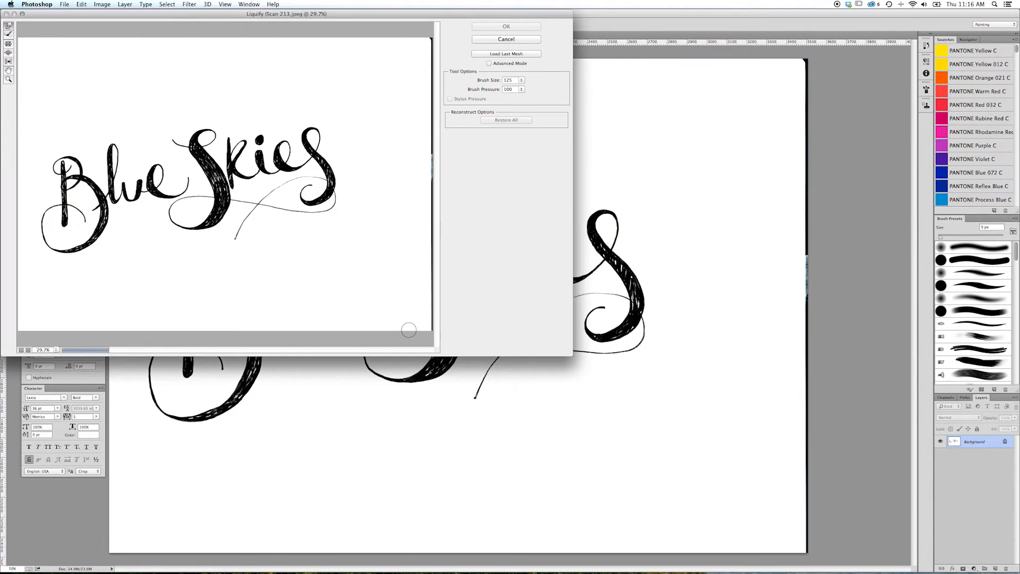
left_click(138, 173, "super")
key("bracketleft")
key("bracketleft")
key("bracketleft")
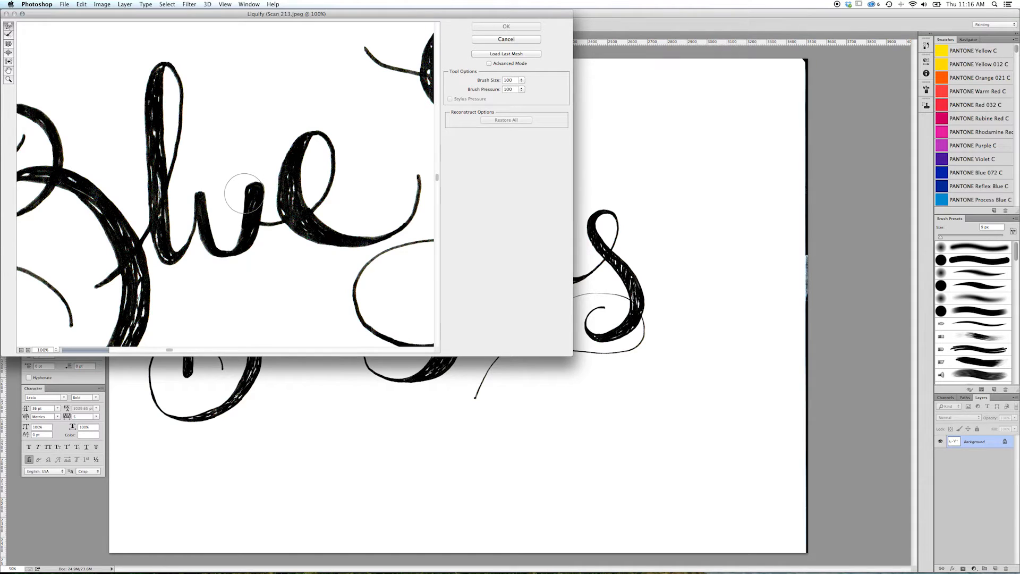
left_click_drag(253, 191, 240, 226)
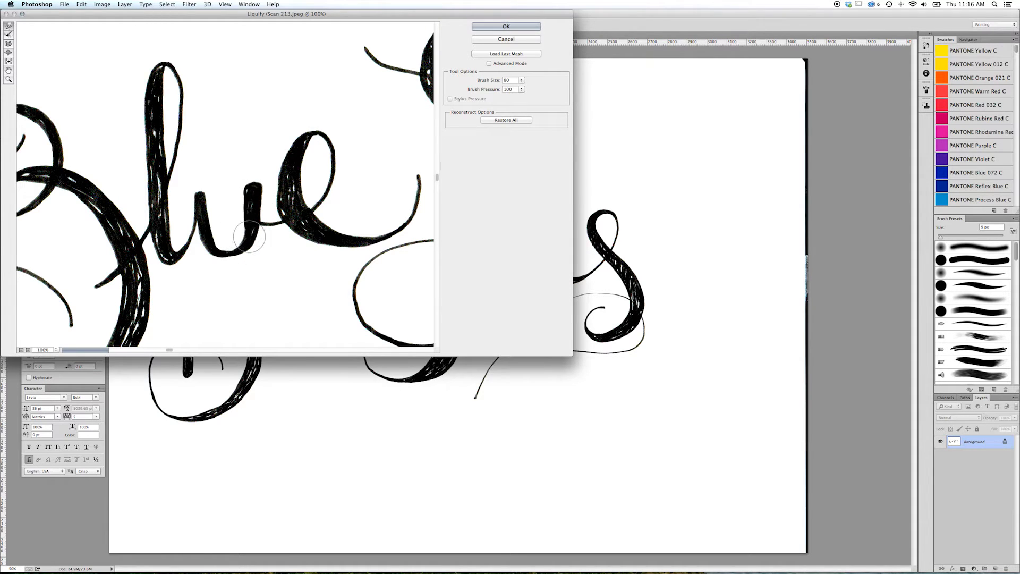
left_click(500, 27)
key("super+minus")
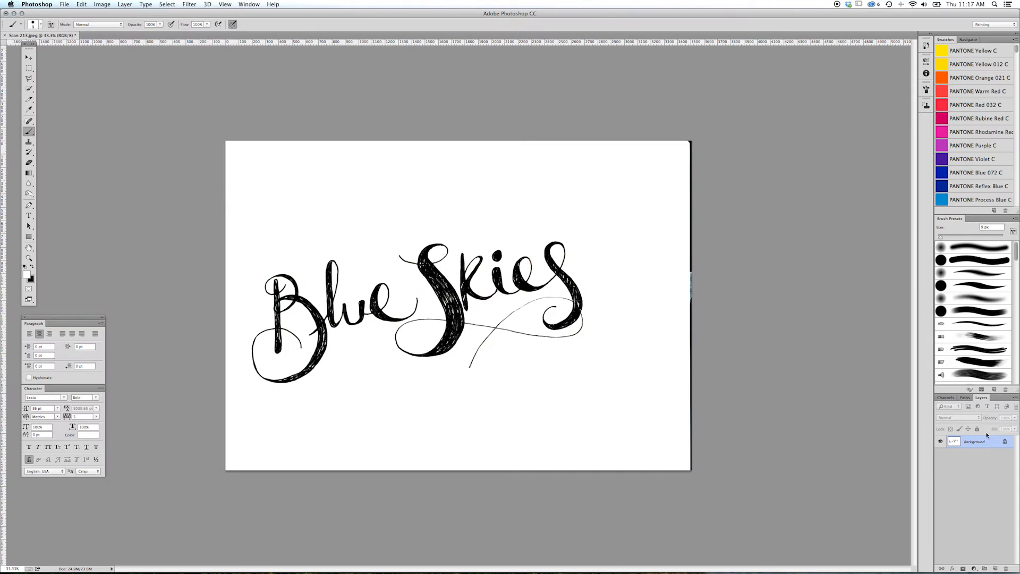
- Load the scan's channels as a selection, turn it into a layer mask, and invert the mask to isolate the lettering
left_click(946, 398)
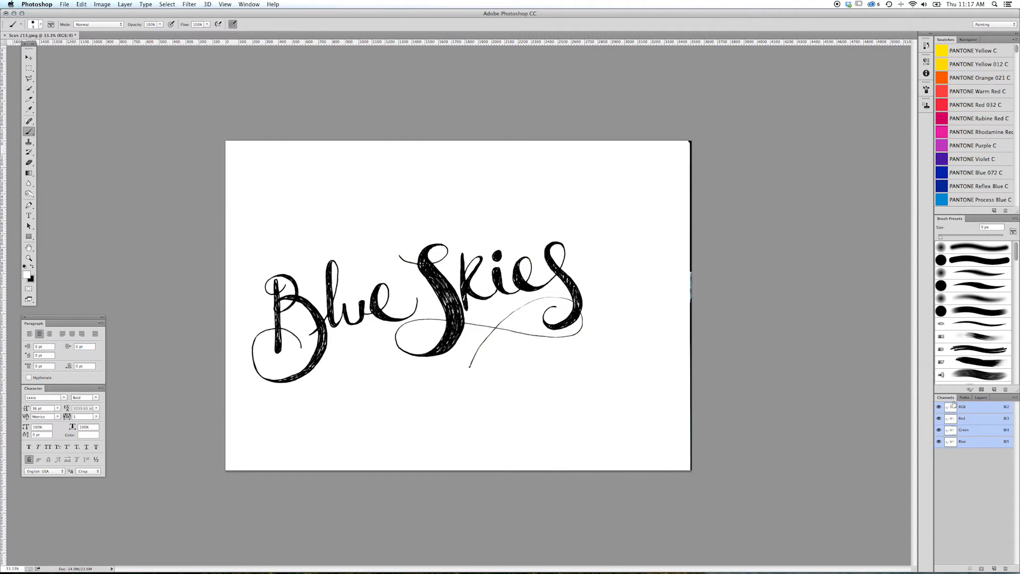
left_click(969, 569)
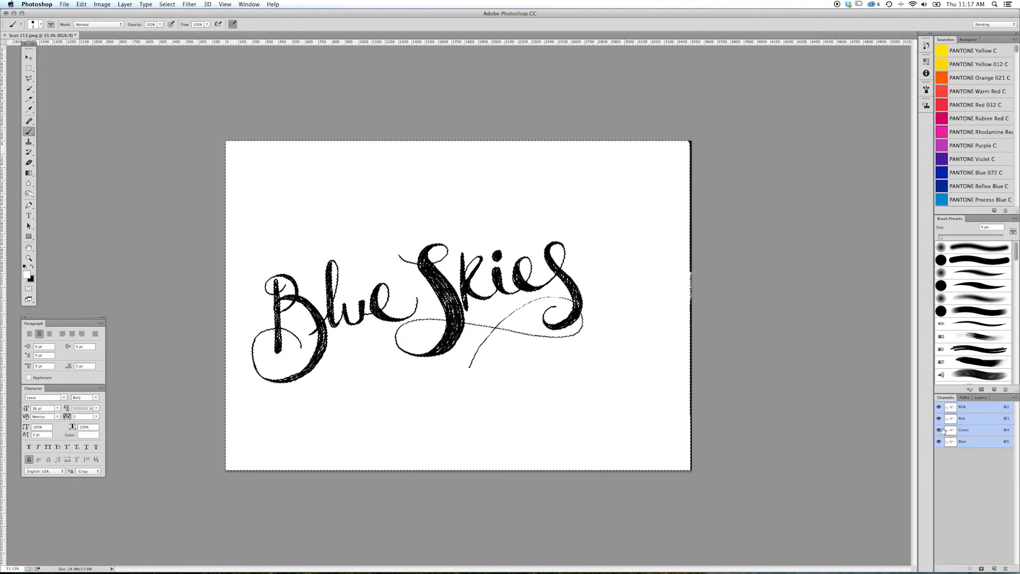
left_click(980, 397)
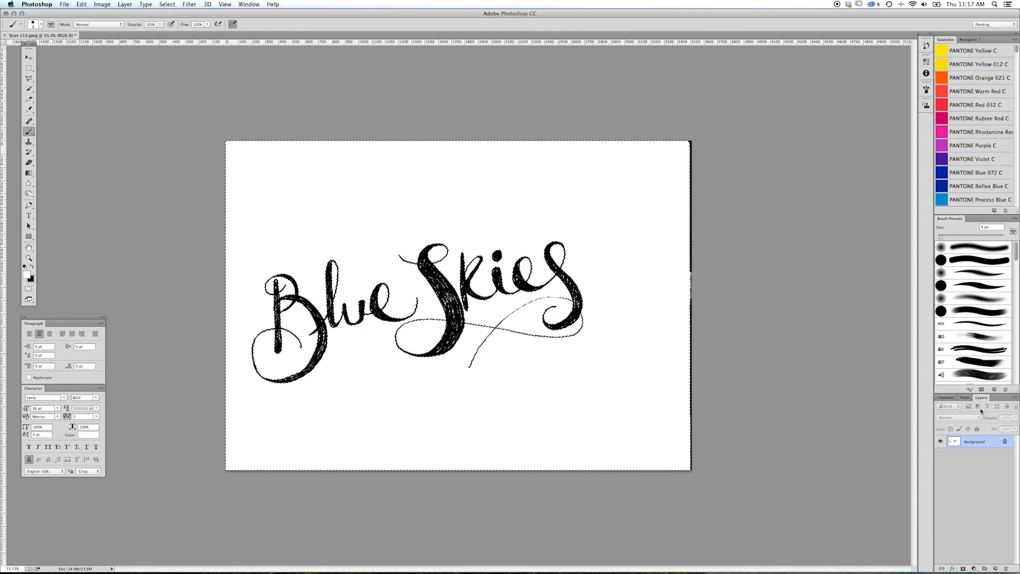
left_click(963, 568)
left_click(963, 569)
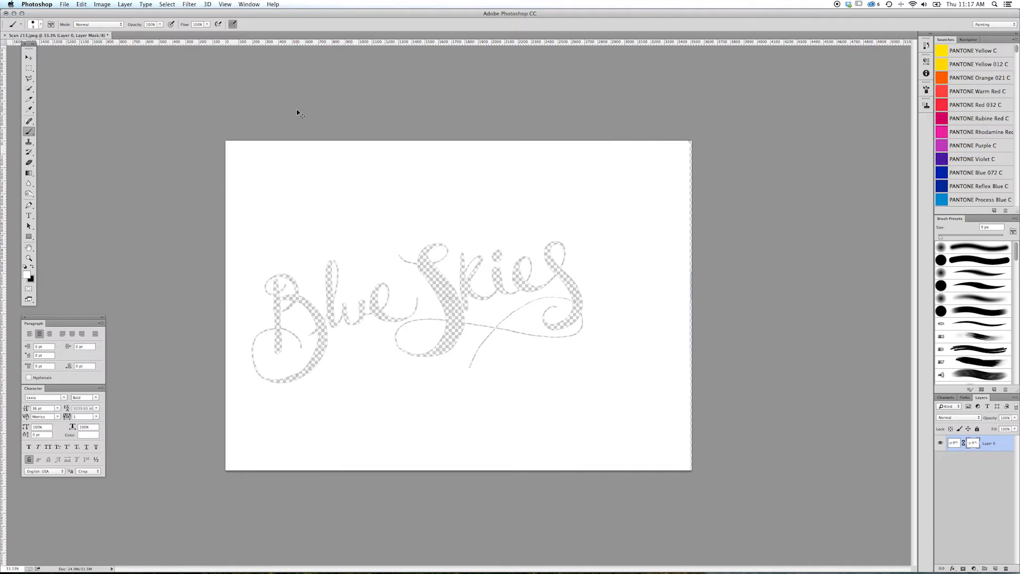
key("super+i")
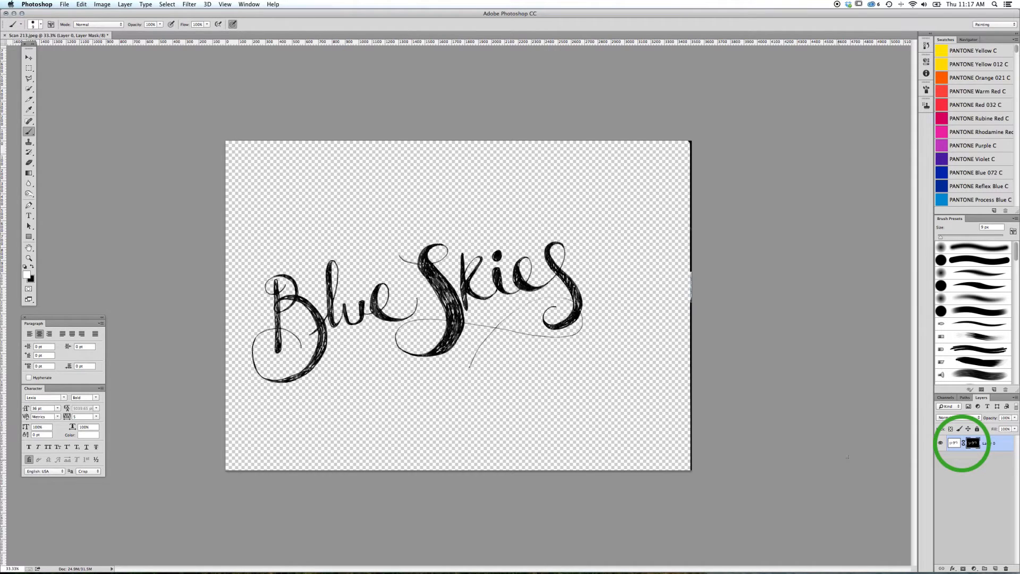
- Duplicate the masked lettering layer as "blue skies 2" and hide the original Layer 0
right_click(1004, 443)
left_click(898, 425)
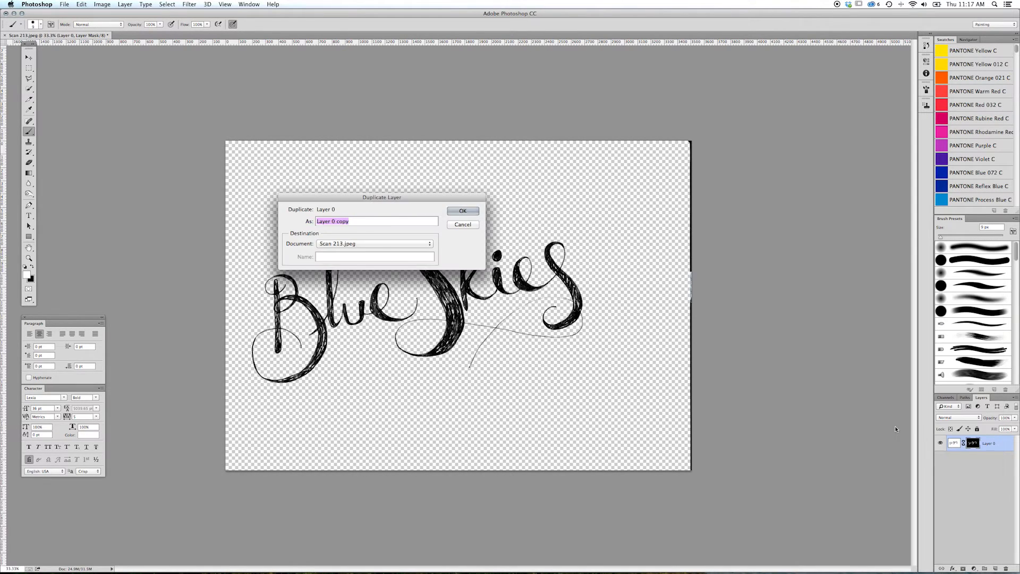
key("Return")
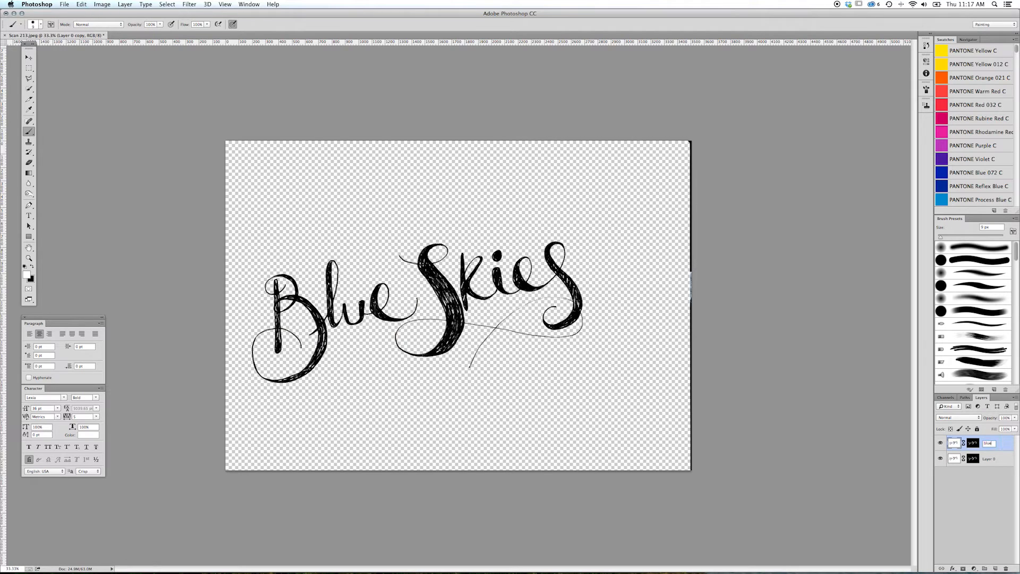
left_click(940, 459)
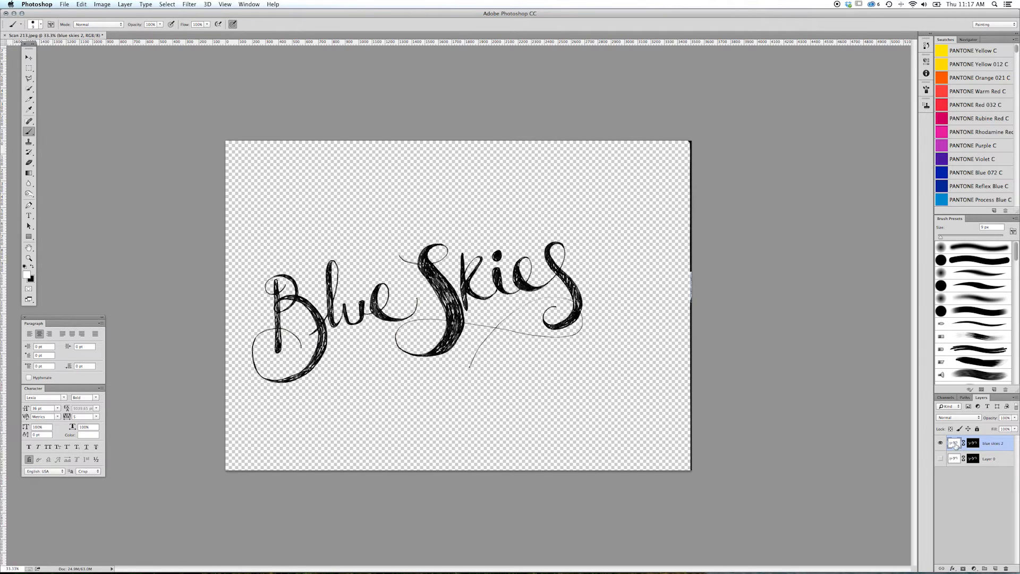
- Add a new layer beneath the lettering layers and fill it with black using the Paint Bucket
left_click(995, 569)
key("m")
key("super+a")
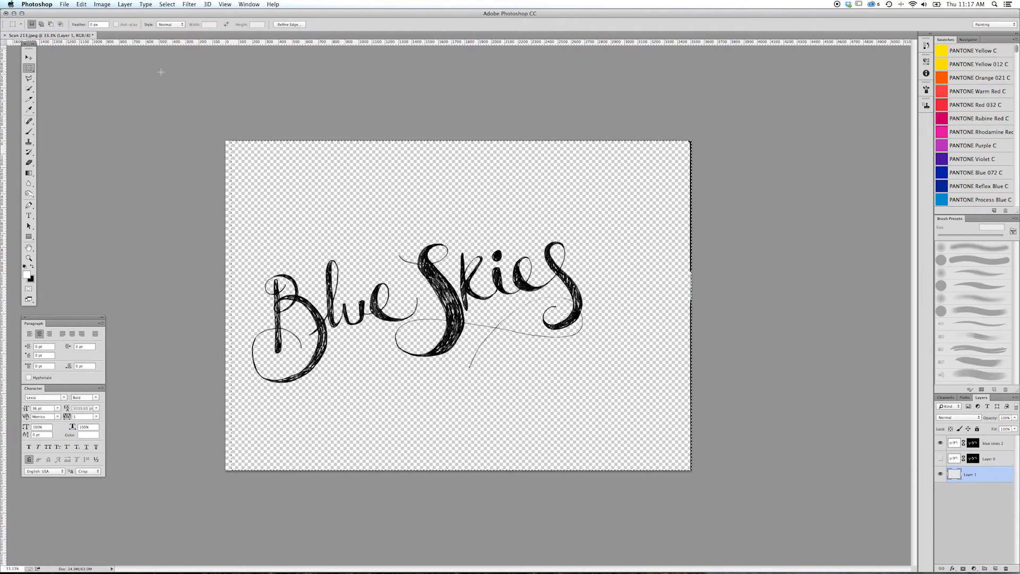
left_click(27, 275)
left_click(412, 103)
left_click_drag(28, 173, 62, 180)
left_click(335, 198)
key("x")
left_click(335, 198)
- Paint the lettering white on the image of the blue skies 2 layer with an enlarged brush
key("v")
left_click(950, 445)
key("b")
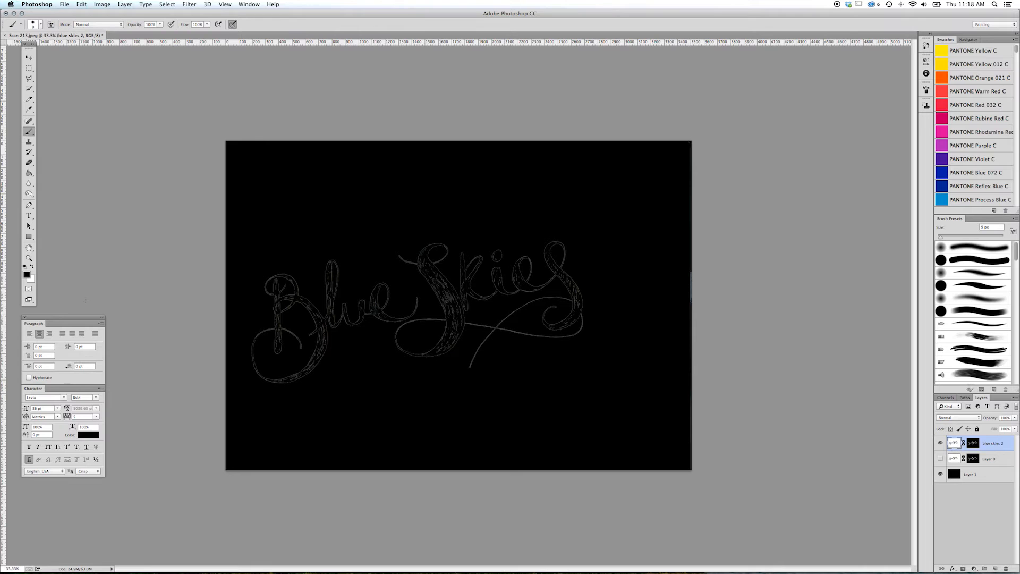
key("bracketright")
key("bracketright")
key("bracketright")
key("bracketright")
mouse_move(278, 290)
left_mouse_down()
mouse_move(307, 328)
mouse_move(284, 367)
mouse_move(318, 264)
mouse_move(427, 317)
mouse_move(420, 261)
mouse_move(511, 276)
mouse_move(571, 313)
mouse_move(494, 324)
left_mouse_up()
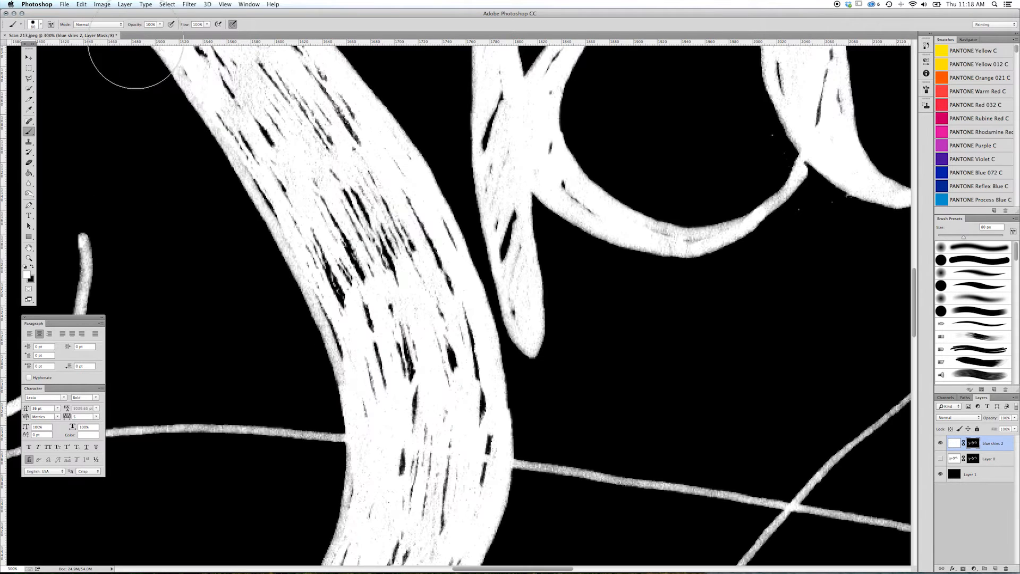
- Set the brush mode to Overlay, paint white along the large S's stroke edge on the layer mask, and reduce the brush to 50 px
left_click(99, 25)
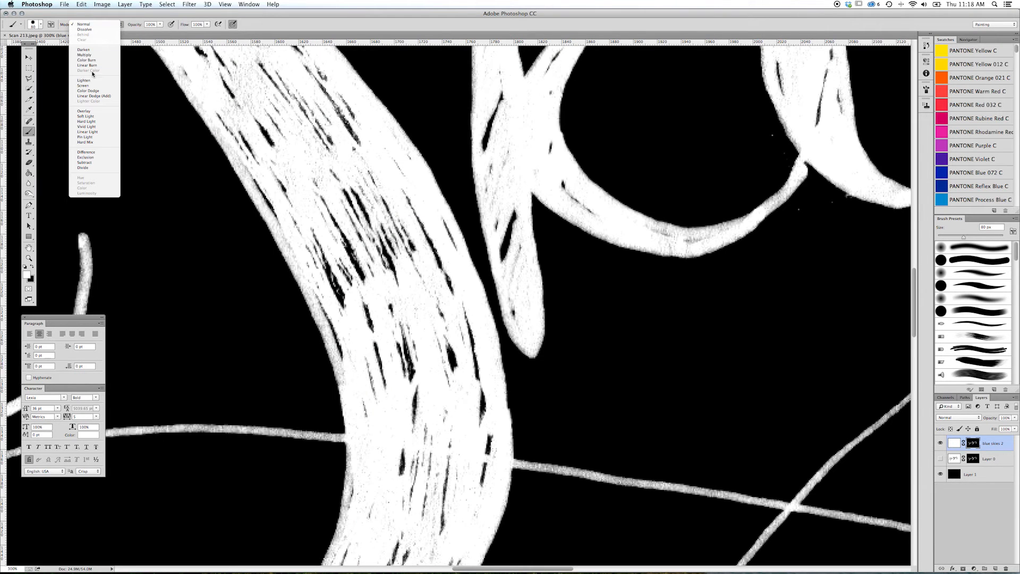
left_click(84, 111)
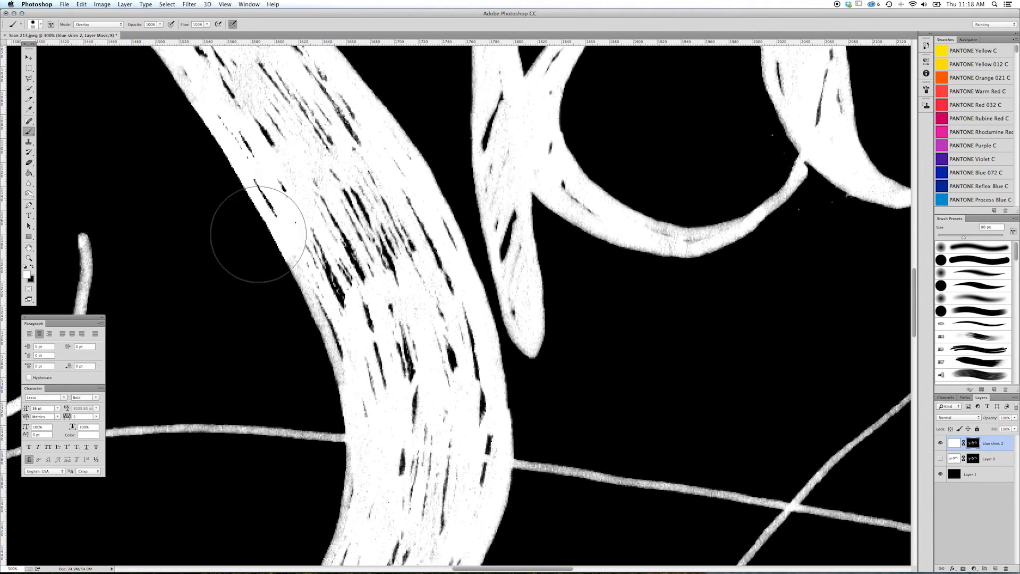
key("bracketleft")
key("bracketleft")
key("bracketleft")
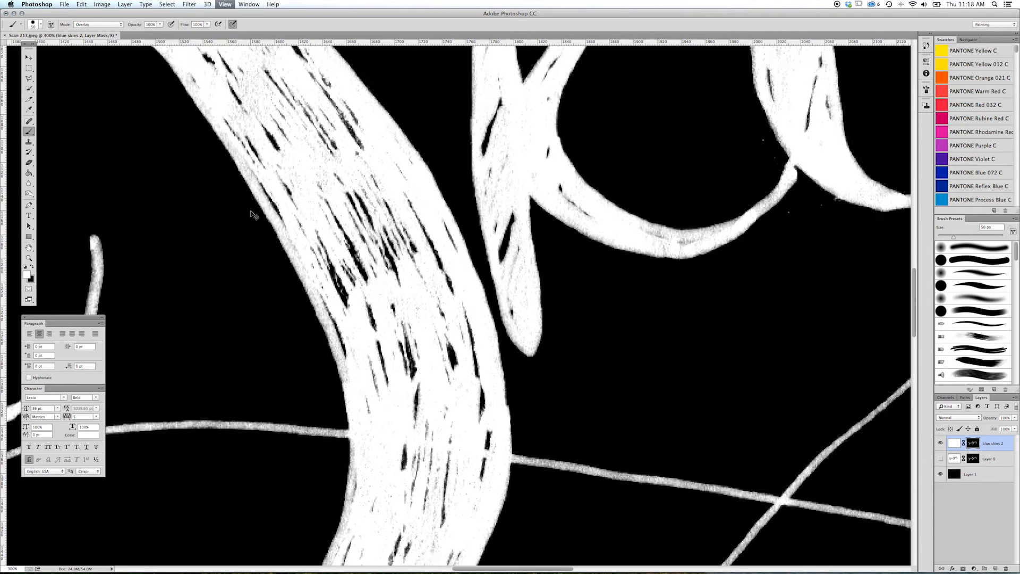
- Whiten the lettering's rough edges on the layer mask with the Overlay brush enlarged to 200 px
key("super+minus")
key("super+minus")
key("super+minus")
key("super+minus")
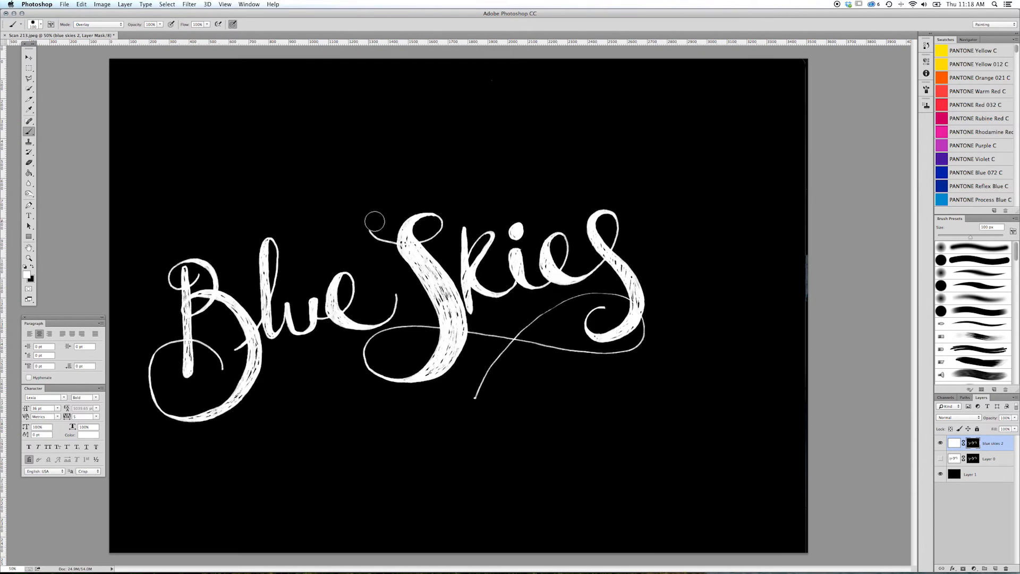
key("bracketright")
key("bracketright")
key("bracketright")
key("bracketright")
key("bracketright")
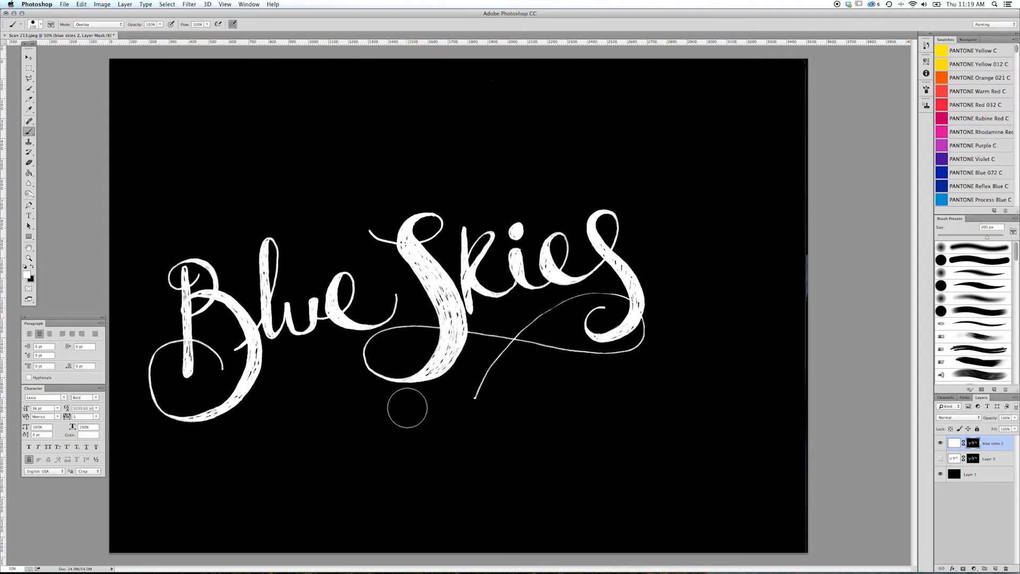
- Smooth the bumpy inner edge of the large S's upper loop by painting black on the mask with a smaller Normal-mode brush
key("x")
key("ctrl+plus")
key("ctrl+plus")
key("ctrl+plus")
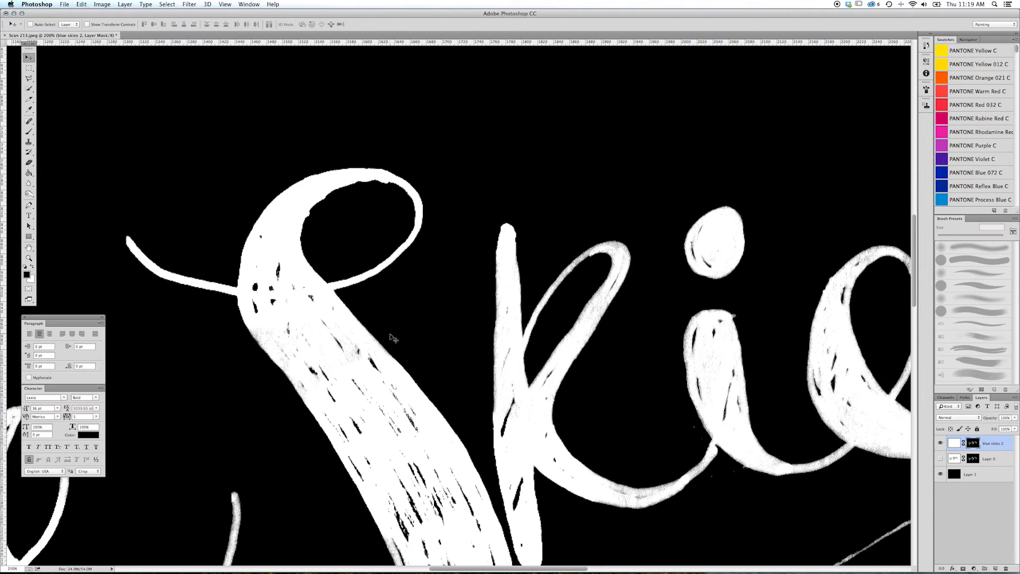
key("ctrl+plus")
scroll(333, 209, "up", 2)
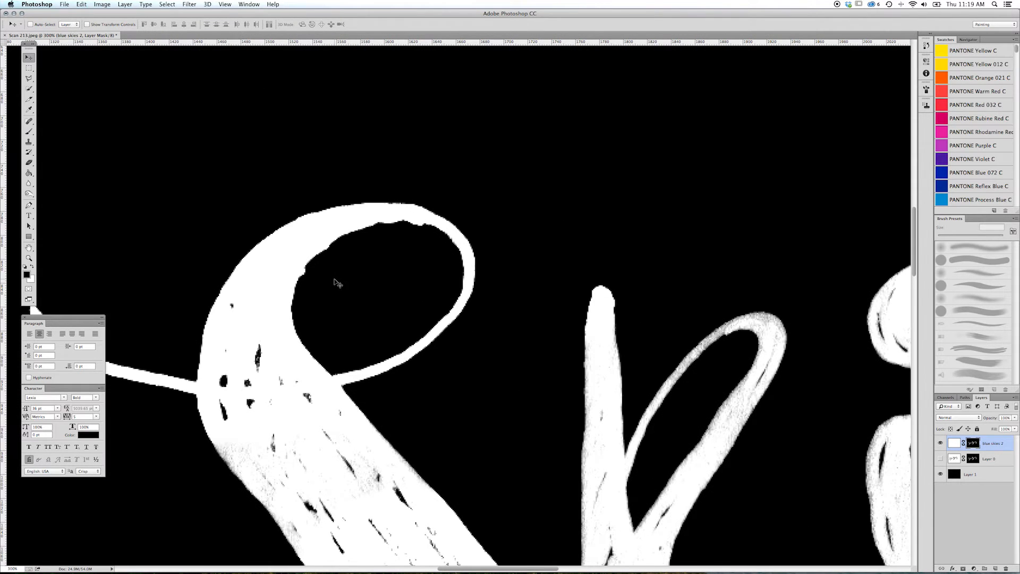
key("b")
left_click(98, 25)
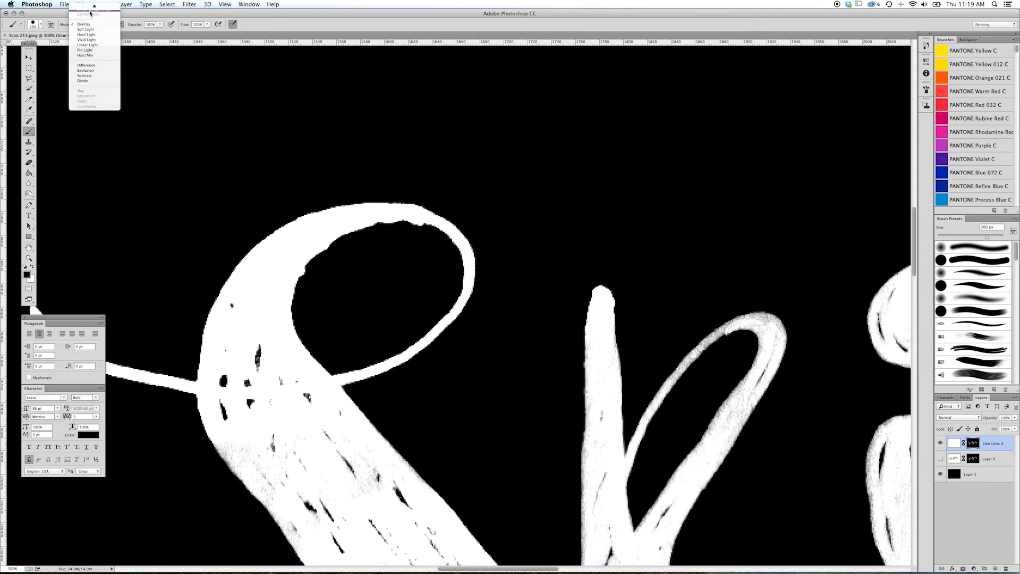
left_click(90, 7)
key("bracketleft")
key("bracketleft")
key("bracketleft")
key("bracketleft")
key("bracketleft")
key("bracketleft")
key("bracketleft")
key("bracketleft")
key("bracketleft")
key("bracketleft")
key("bracketleft")
key("bracketleft")
key("bracketleft")
key("bracketleft")
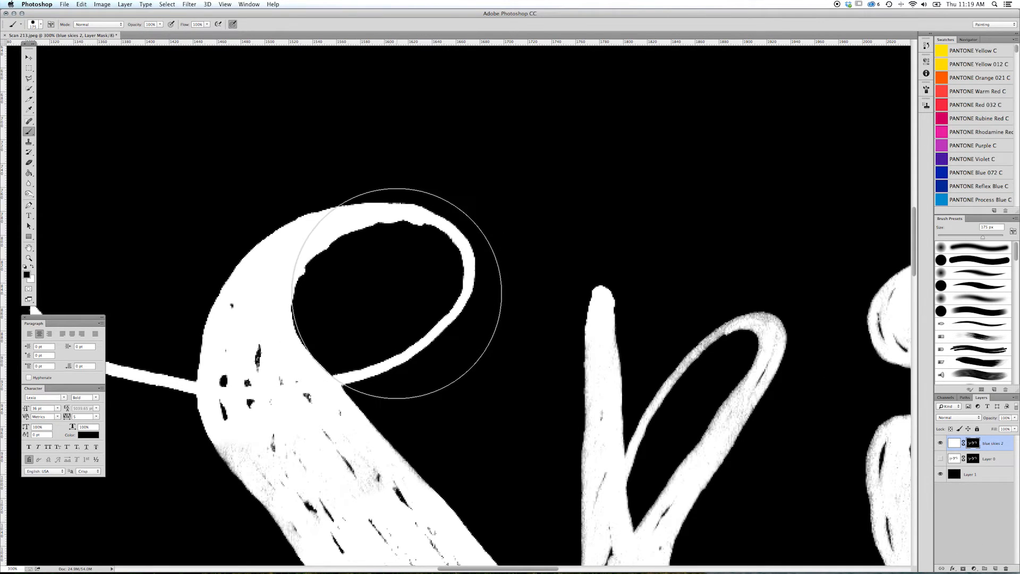
mouse_move(416, 230)
left_mouse_down()
mouse_move(359, 238)
mouse_move(338, 268)
mouse_move(311, 277)
left_mouse_up()
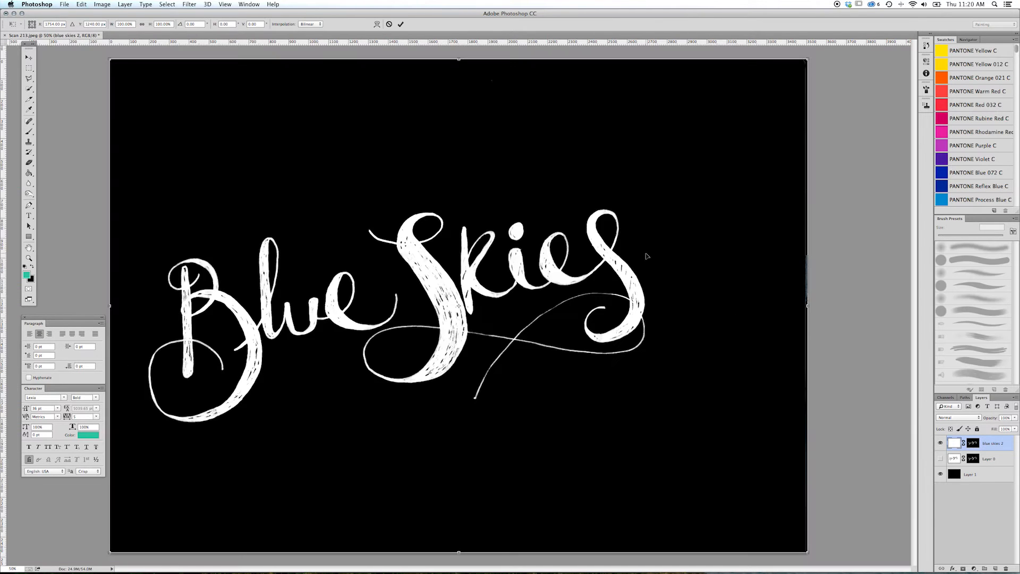
- Crop the canvas closely around the Blue Skies lettering
key("super+minus")
left_click_drag(700, 139, 727, 179)
left_click_drag(564, 262, 590, 258)
left_click_drag(29, 100, 59, 99)
left_click_drag(692, 470, 647, 383)
key("Return")
- Hide the black Layer 1 and save the transparent lettering as Blue_skies.psd
left_click(940, 475)
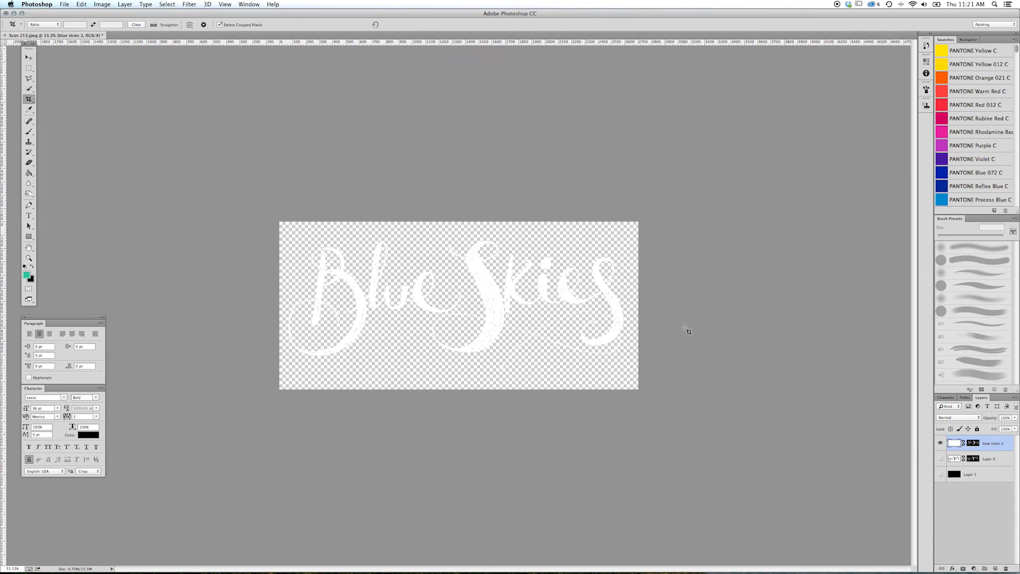
key("v")
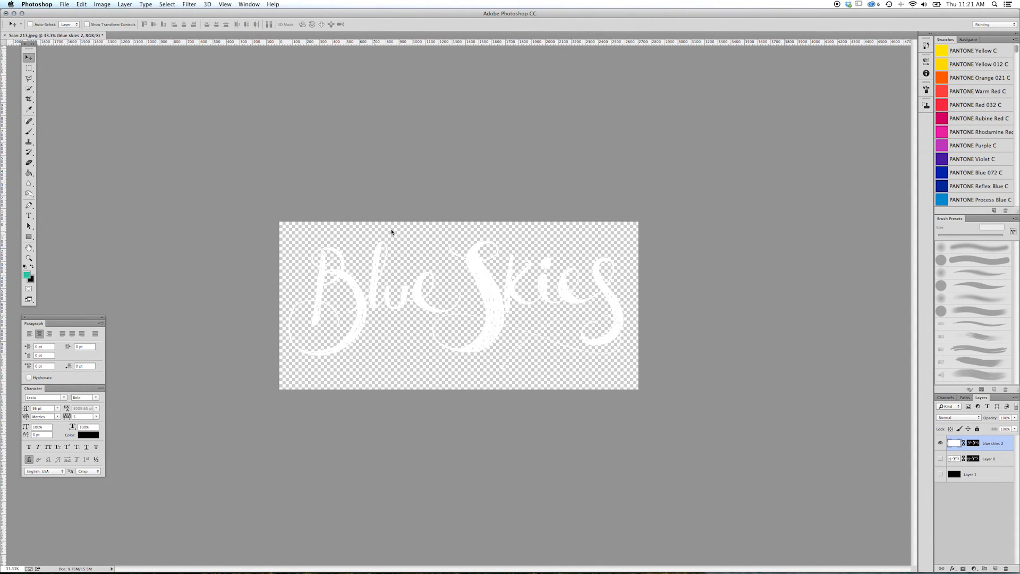
key("super+shift+s")
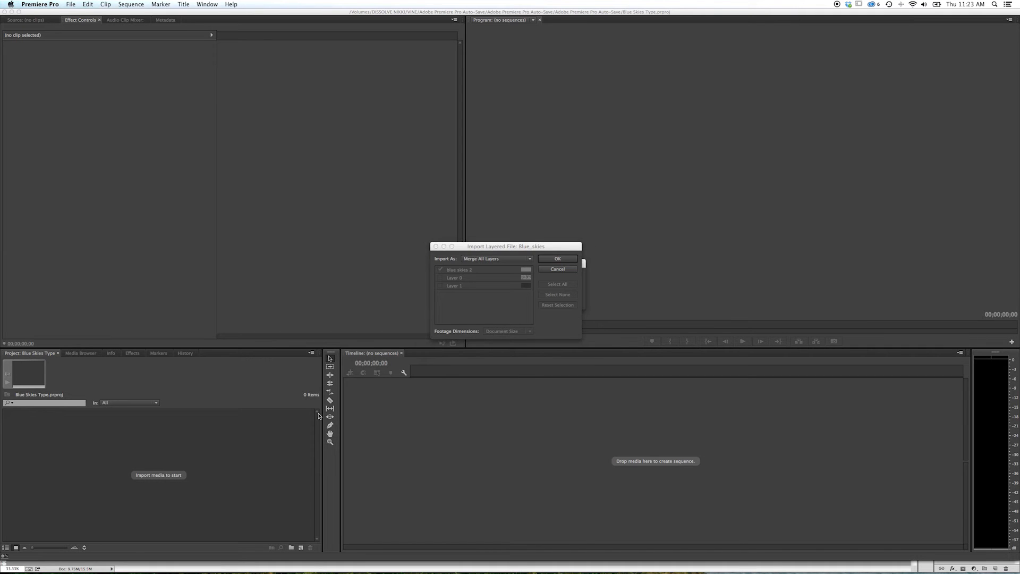
- In Premiere Pro, import the Blue_skies layered file as individual layers
left_click(474, 260)
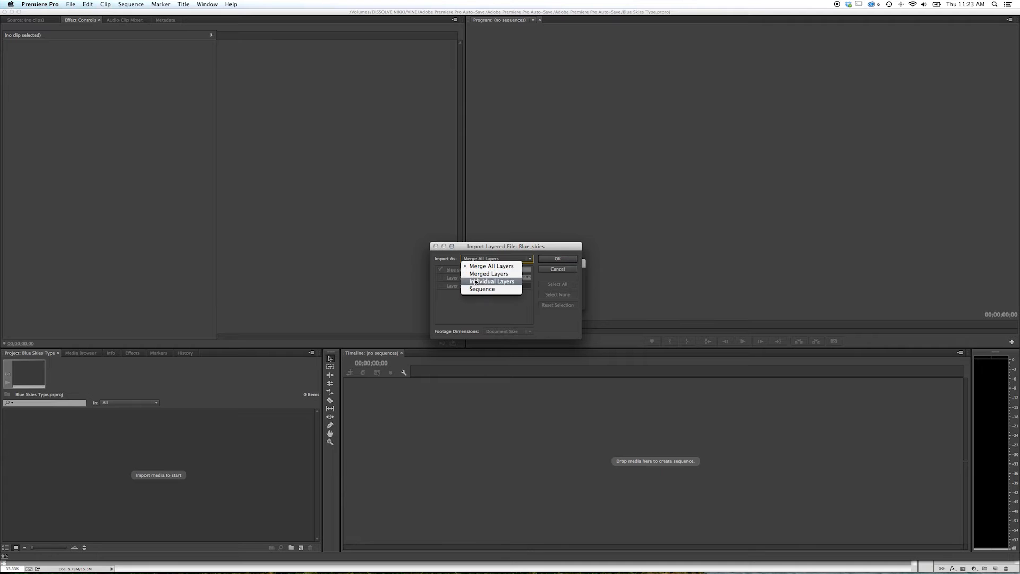
left_click(476, 281)
left_click(551, 260)
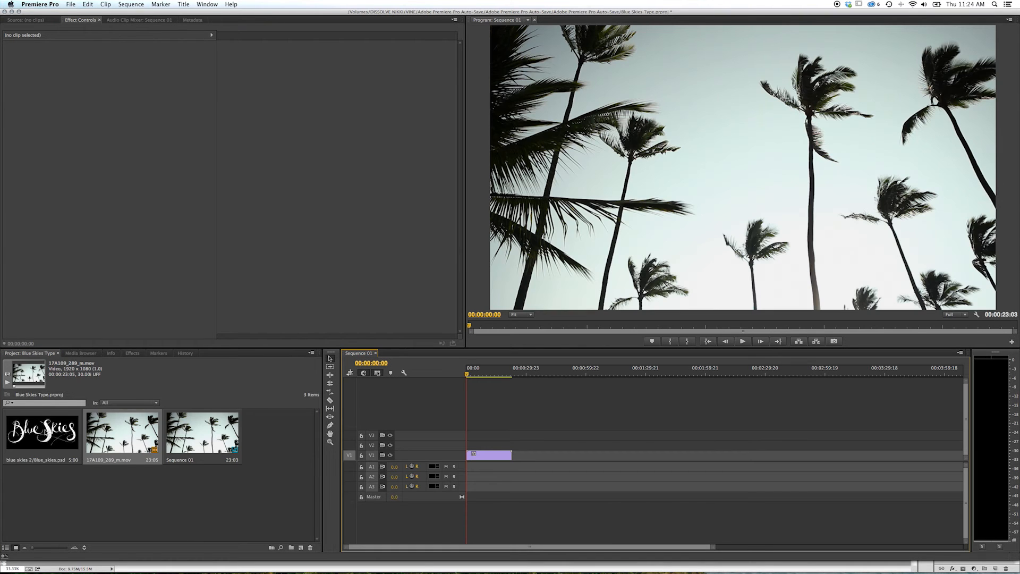
- Place the blue skies 2 lettering on track V2 above the palm tree clip, spanning the clip's full length
left_click_drag(45, 432, 473, 446)
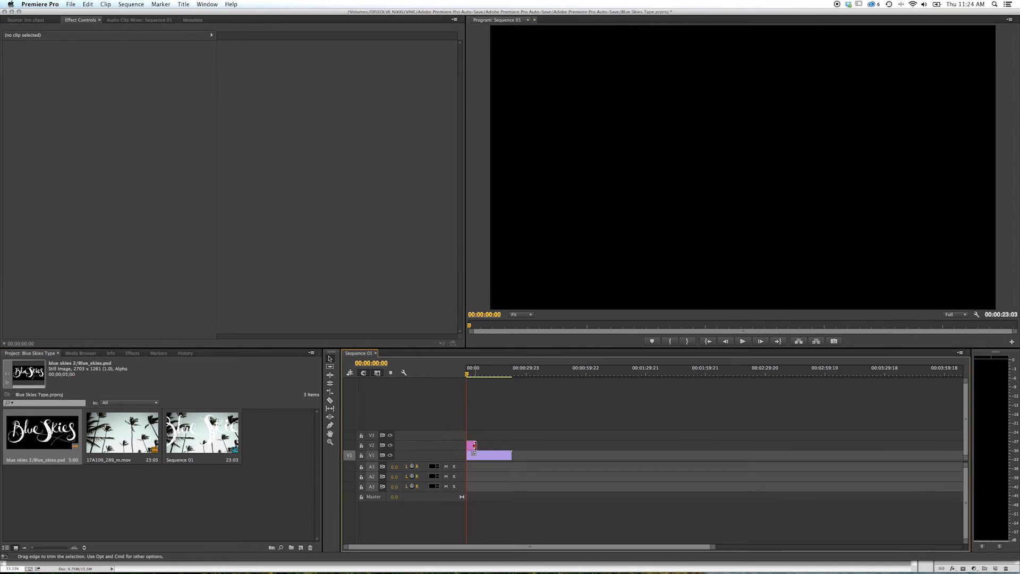
left_click(487, 374)
left_click(487, 445)
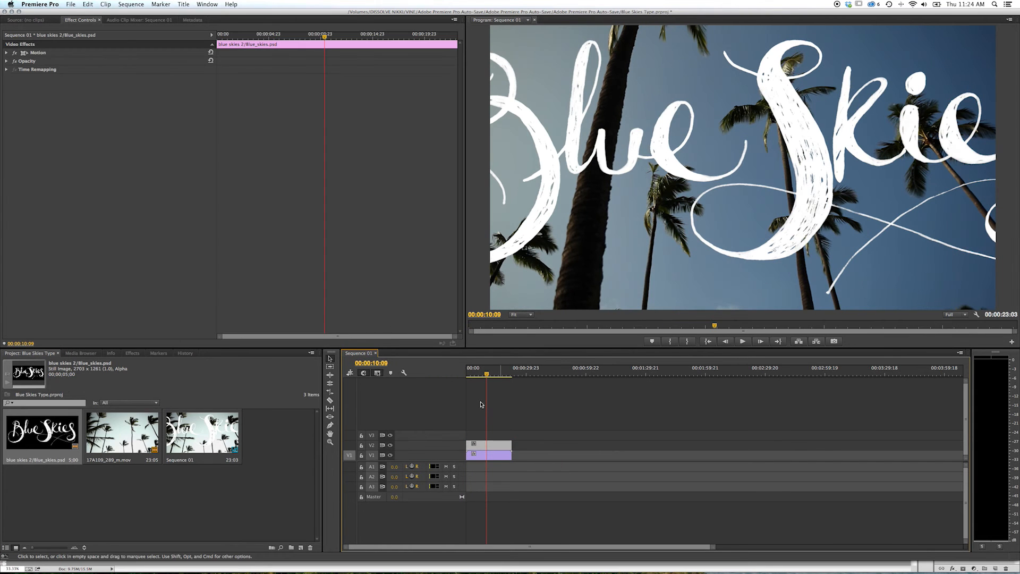
- Reduce the Motion scale of the lettering clip to fit the frame, and enlarge the program preview
left_click(32, 53)
left_click(6, 53)
left_click_drag(113, 70, 80, 70)
left_click_drag(463, 120, 270, 122)
- Play the sequence from its start to preview the lettering over the palm tree footage
left_click(464, 427)
key("Home")
key("space")
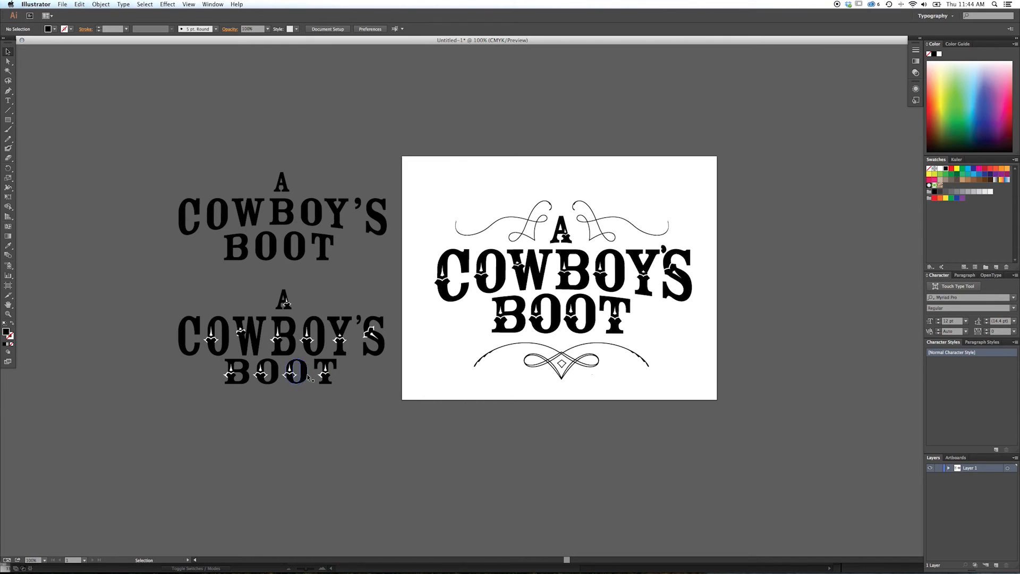
- In Illustrator, print one copy of the A Cowboy's Boot artboard on the Canon MG2100 series printer
left_click(62, 5)
left_click(78, 209)
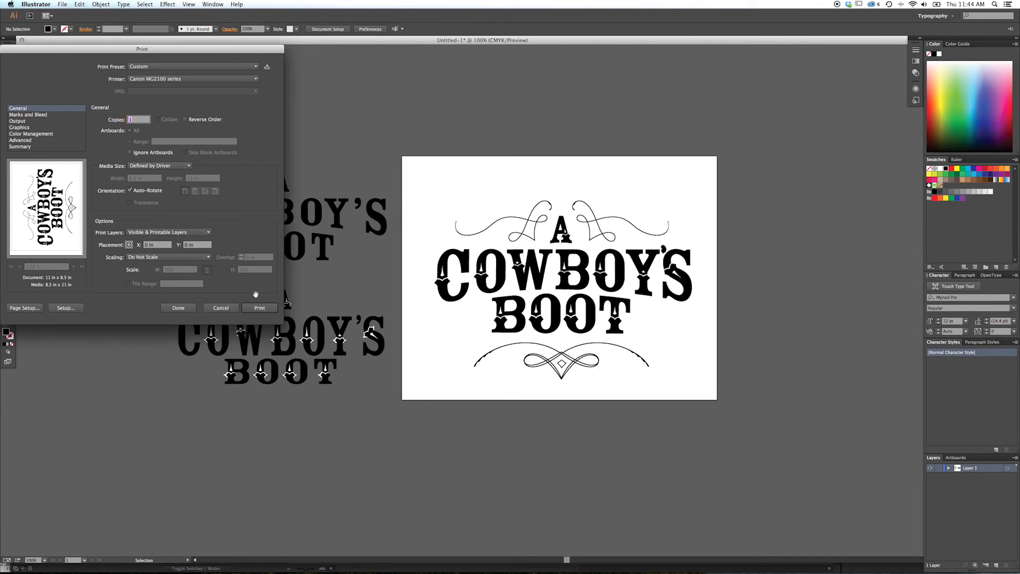
left_click(259, 308)
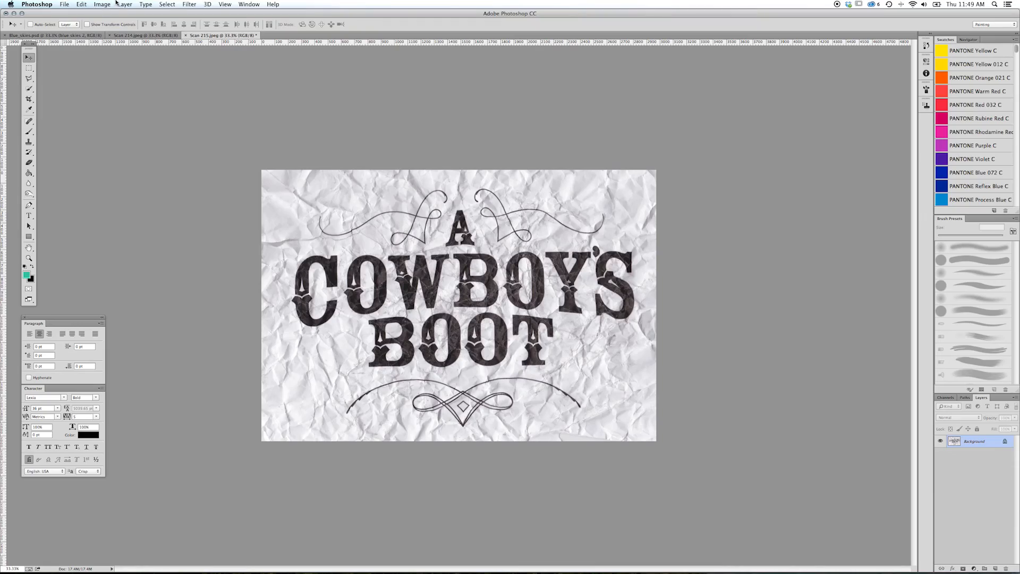
- In Photoshop, adjust the Cowboy's Boot scan's Levels by sampling the white point and the black point from spots inside the textured lettering
left_click(109, 4)
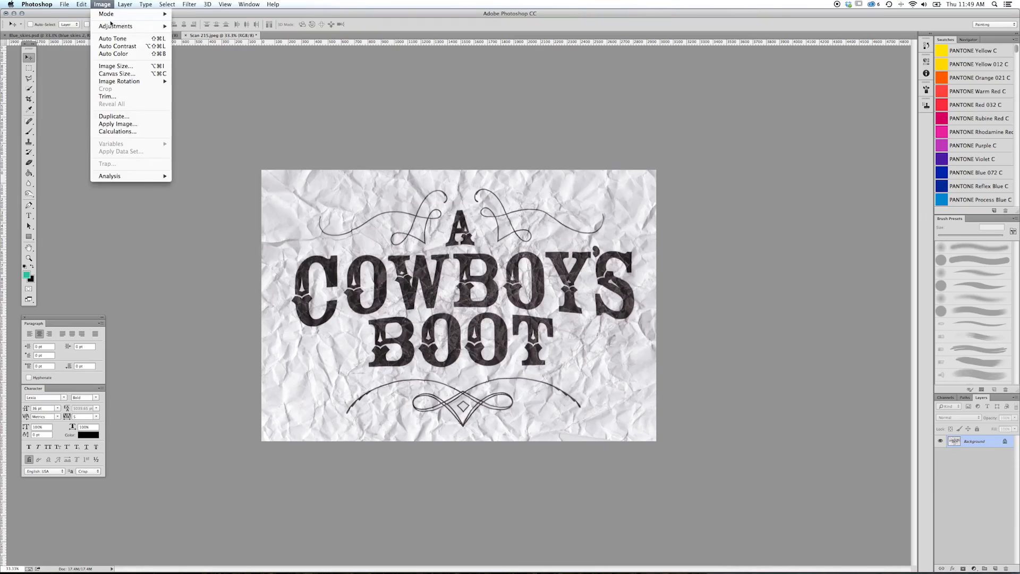
mouse_move(127, 27)
left_click(192, 35)
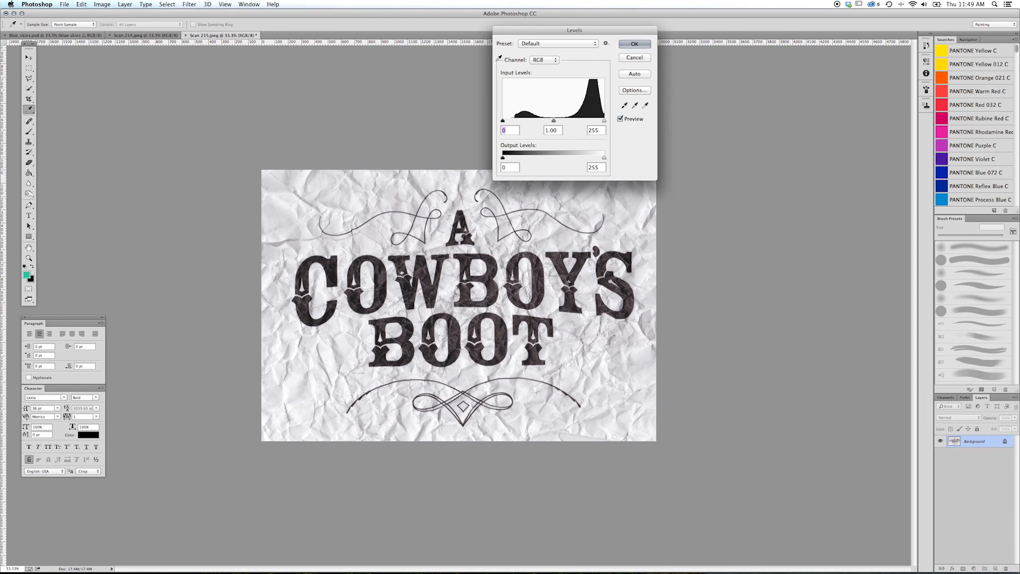
left_click(646, 106)
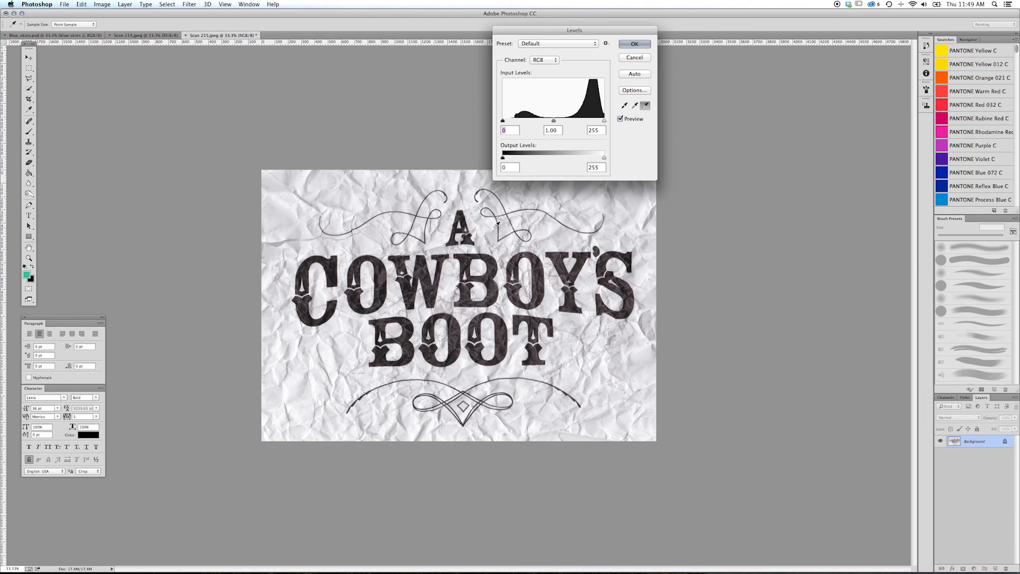
key("super+plus")
key("super+plus")
key("super+plus")
key("super+plus")
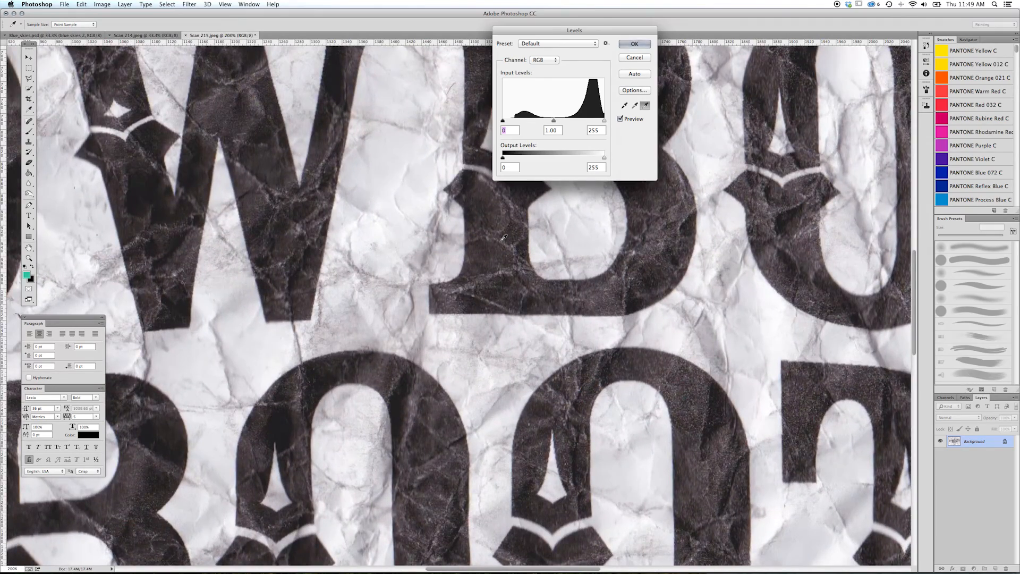
left_click(502, 239)
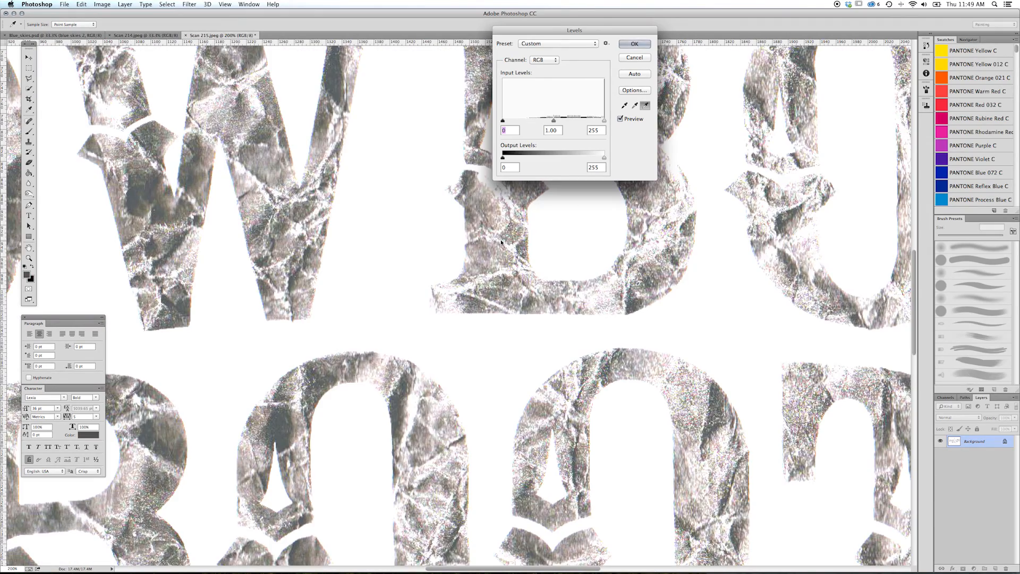
left_click(624, 106)
left_click(468, 249)
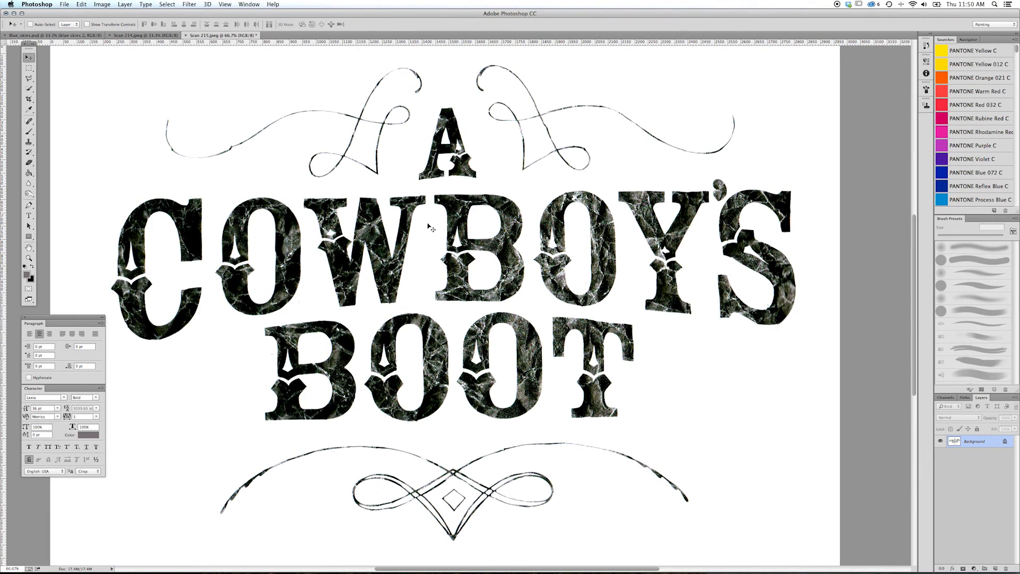
- Load the scan's channels as a selection, convert the Background to Layer 0, and mask it with the inverted selection
left_click(947, 397)
left_click(967, 568)
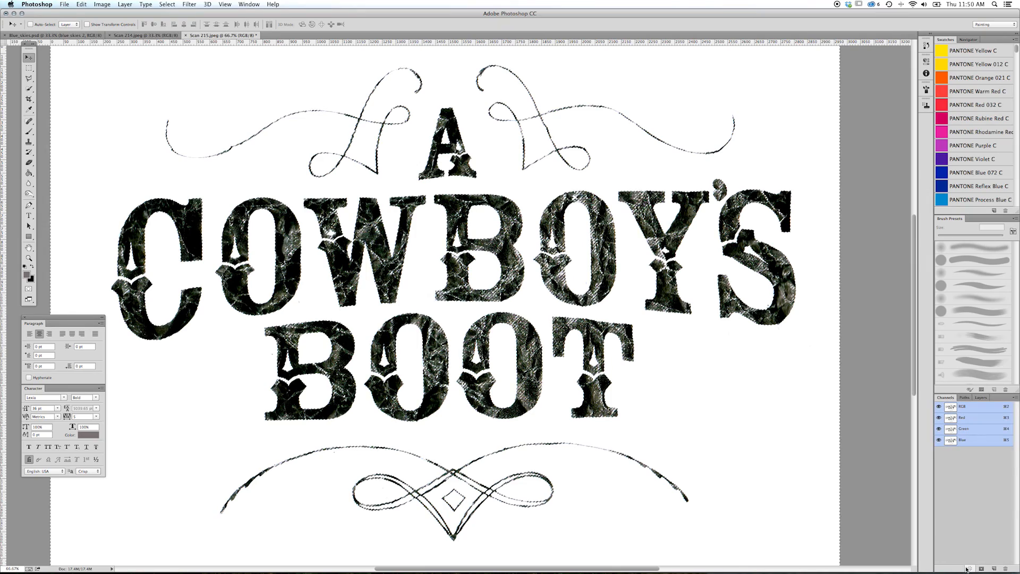
left_click(981, 398)
double_click(955, 443)
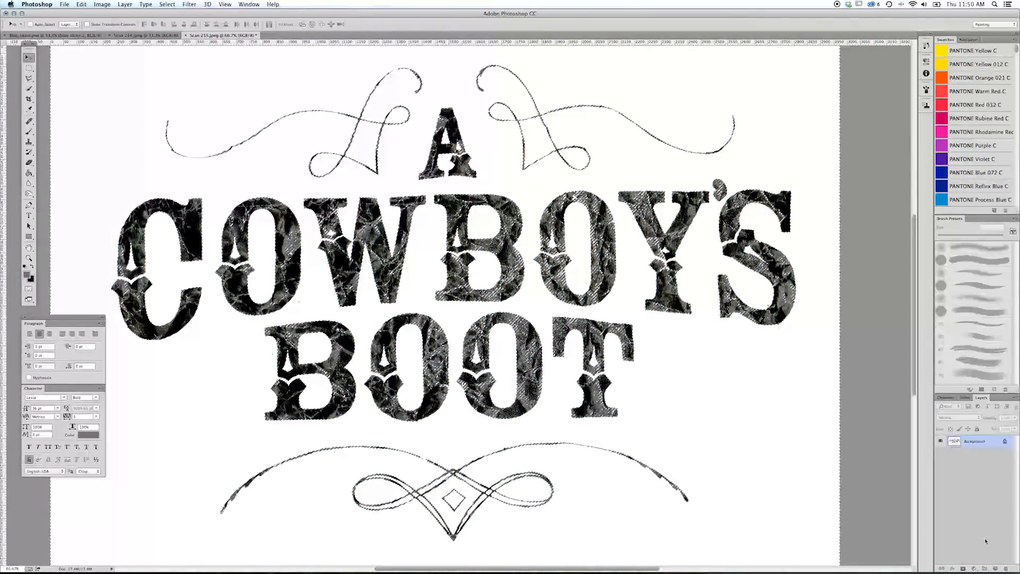
left_click(963, 568)
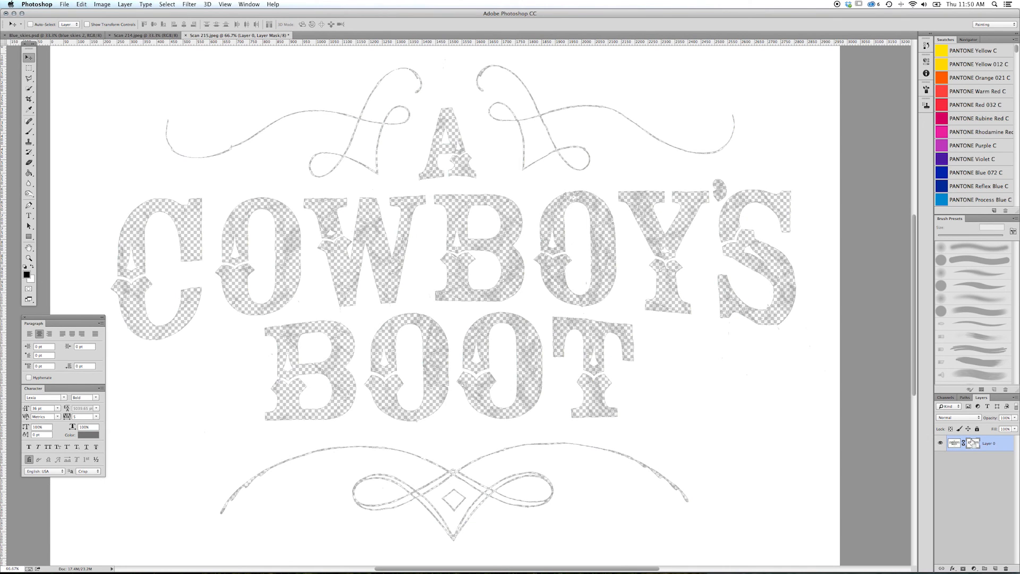
key("super+i")
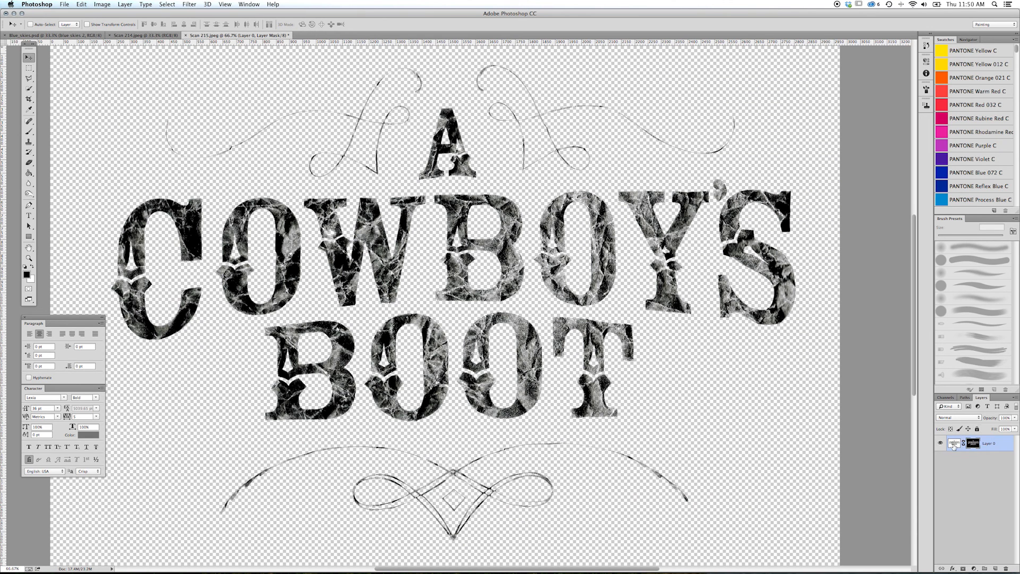
- Activate the Brush tool for painting on the image of Layer 0
key("super+minus")
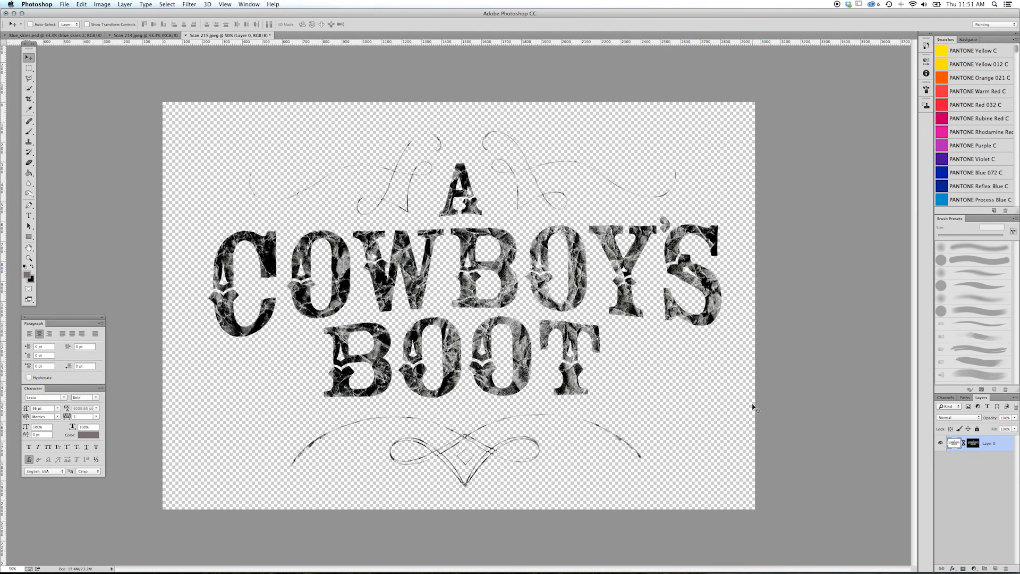
key("b")
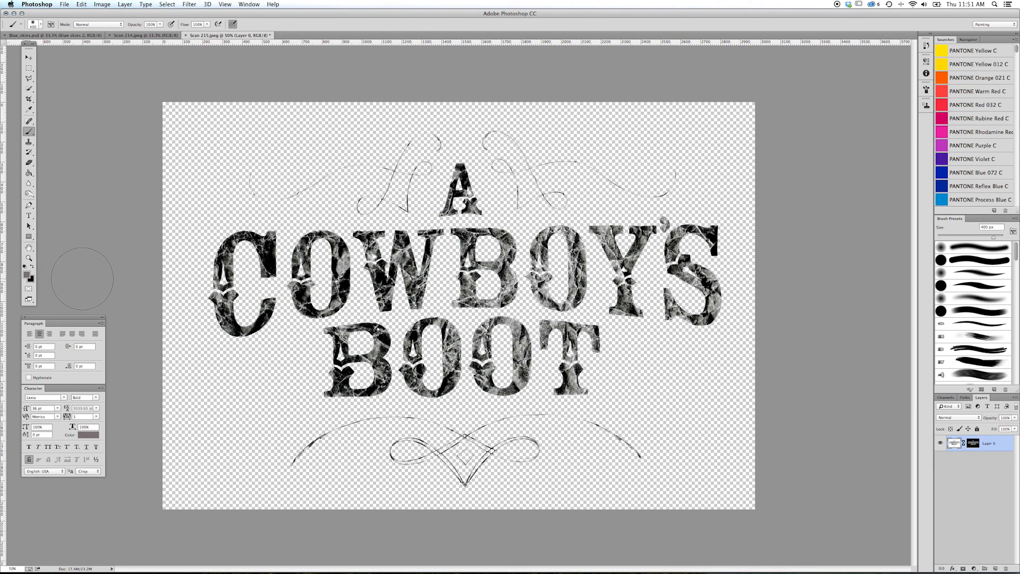